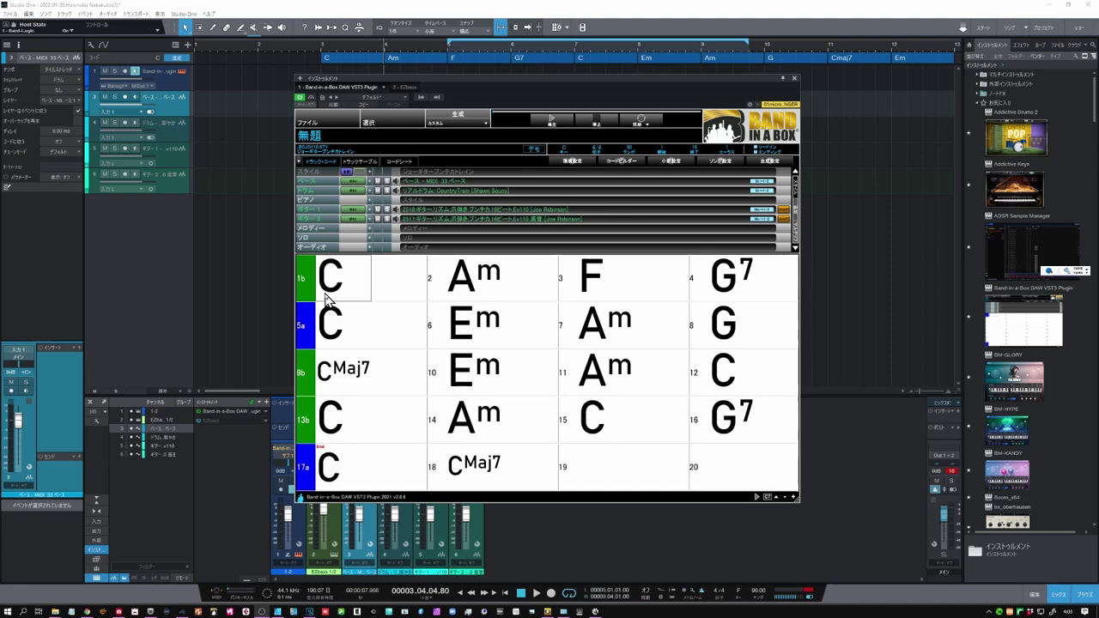
Step: Open the style picker and filter the styles by the ライトロック (light rock) category
{"action": "left_click", "coordinate": [385, 121]}
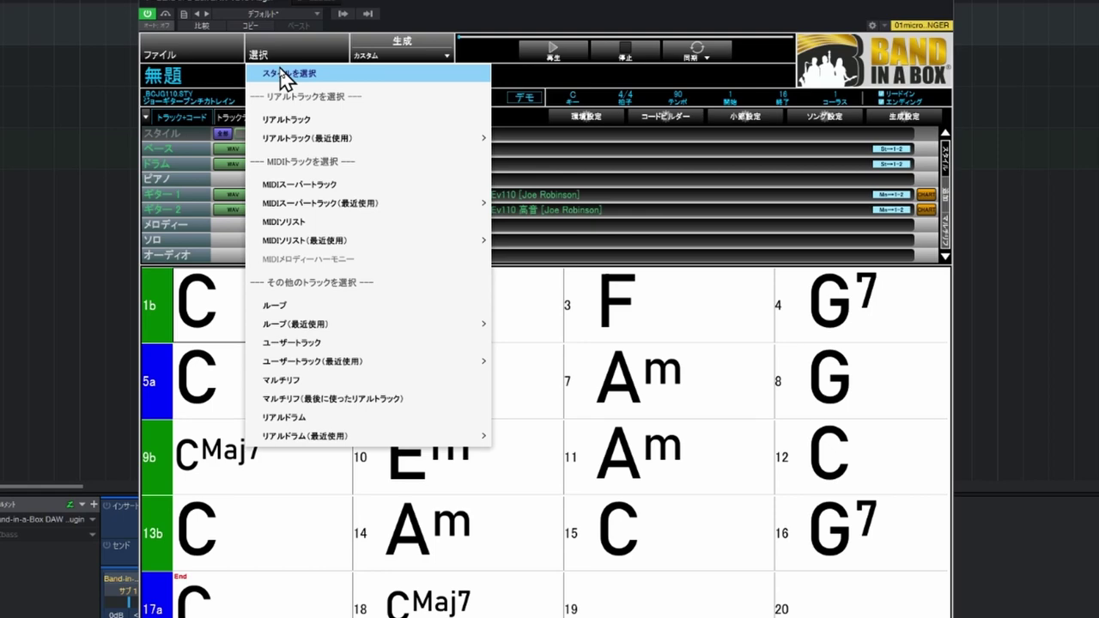
{"action": "left_click", "coordinate": [282, 73]}
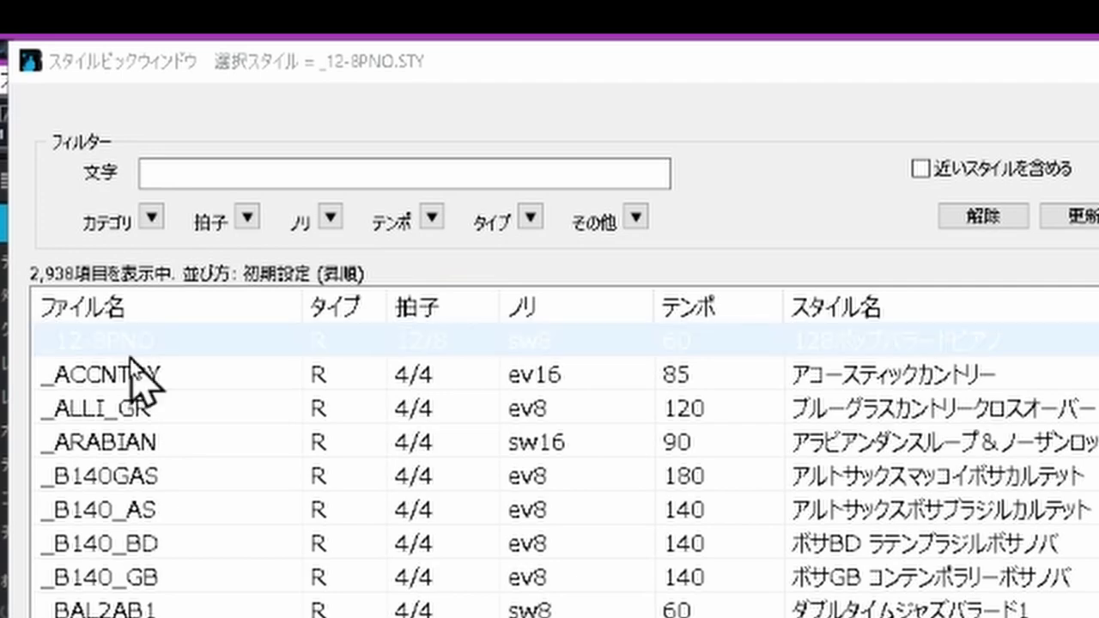
{"action": "left_click", "coordinate": [152, 217]}
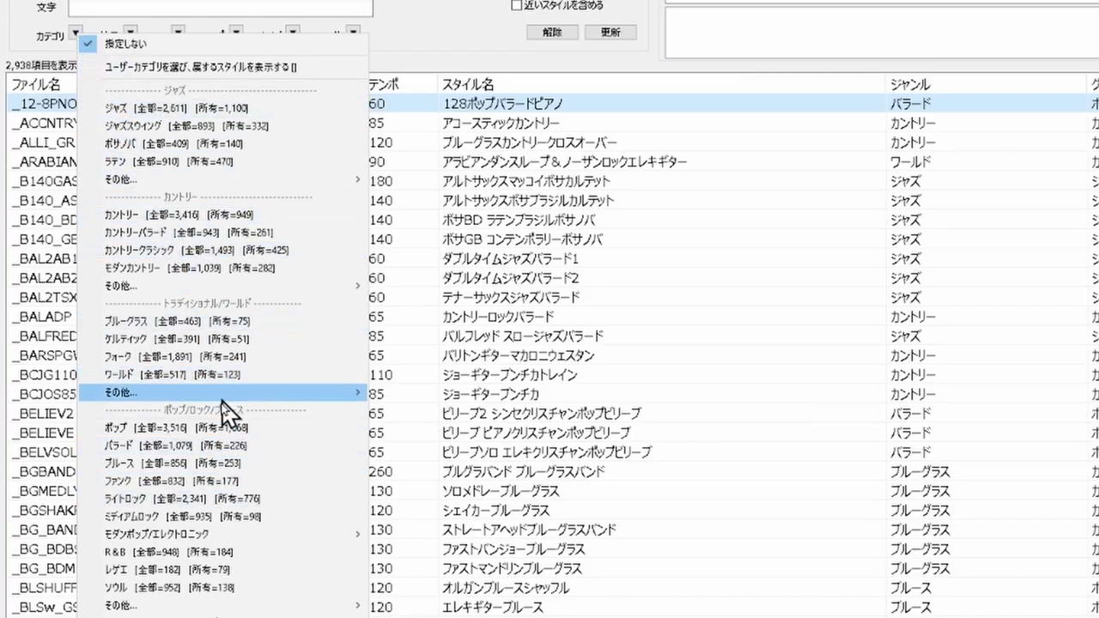
{"action": "left_click", "coordinate": [236, 502]}
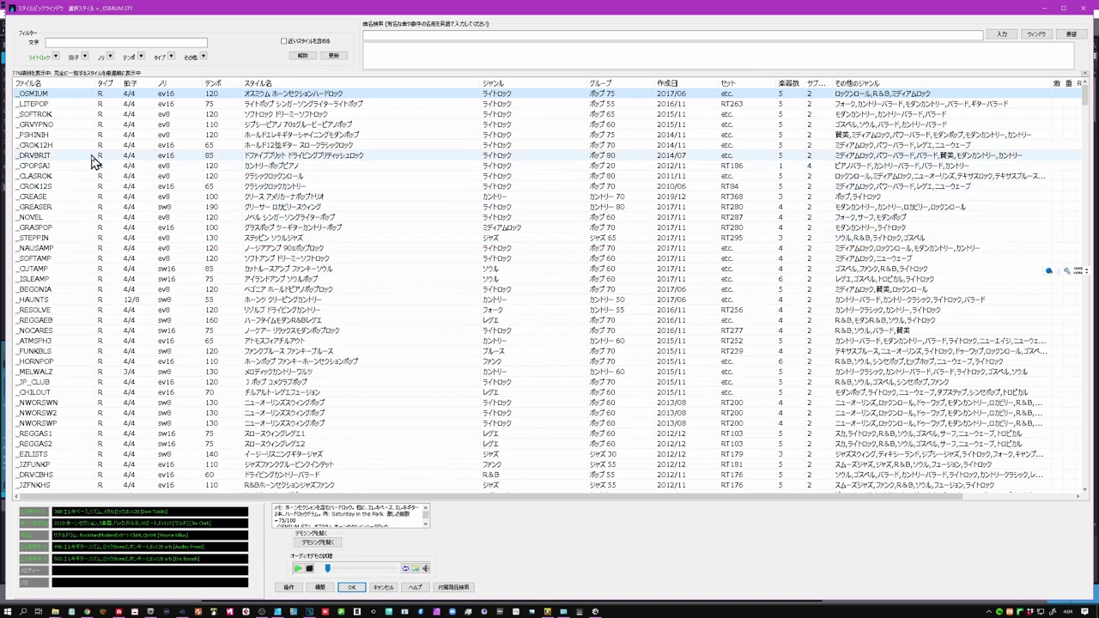
Step: Filter the light rock styles by the text ピアノ
{"action": "left_click", "coordinate": [73, 43]}
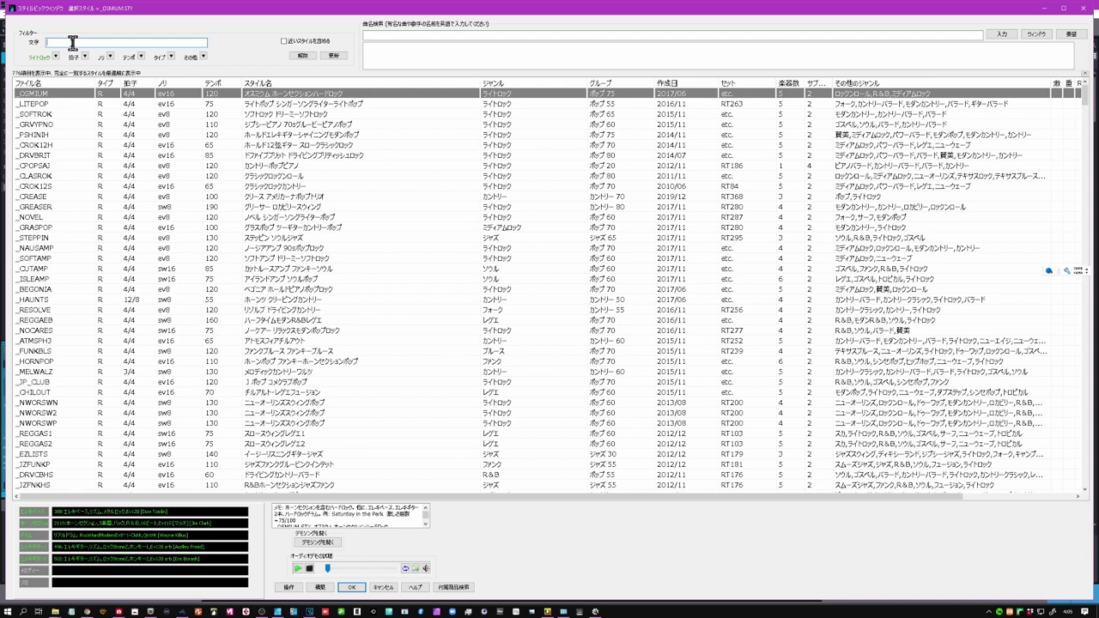
{"action": "key", "text": "Zenkaku_Hankaku"}
{"action": "type", "text": "p"}
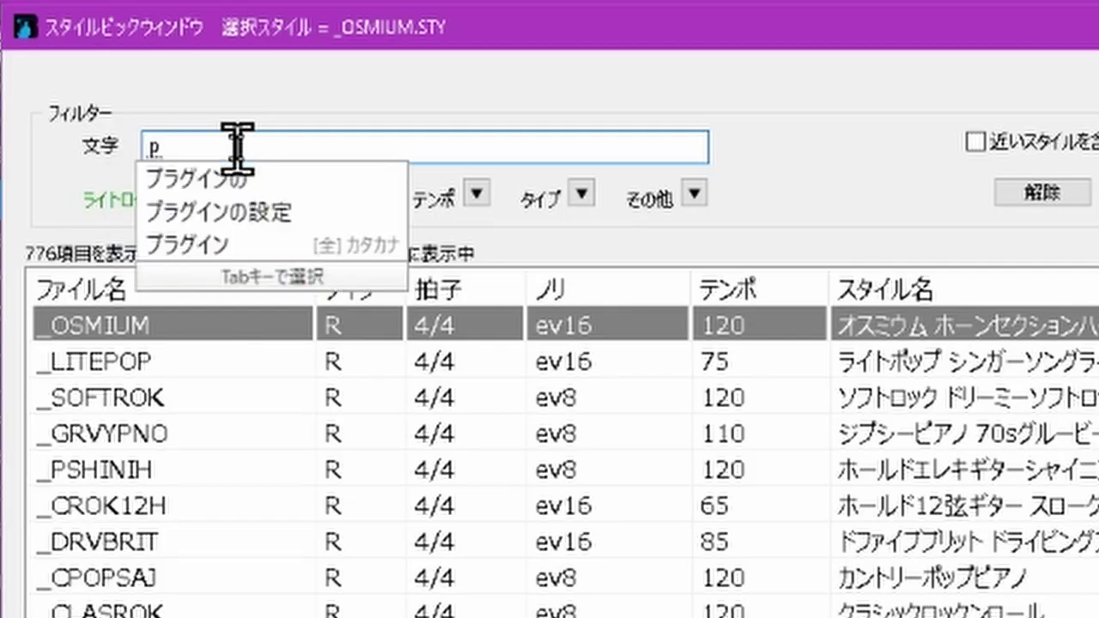
{"action": "type", "text": "iano"}
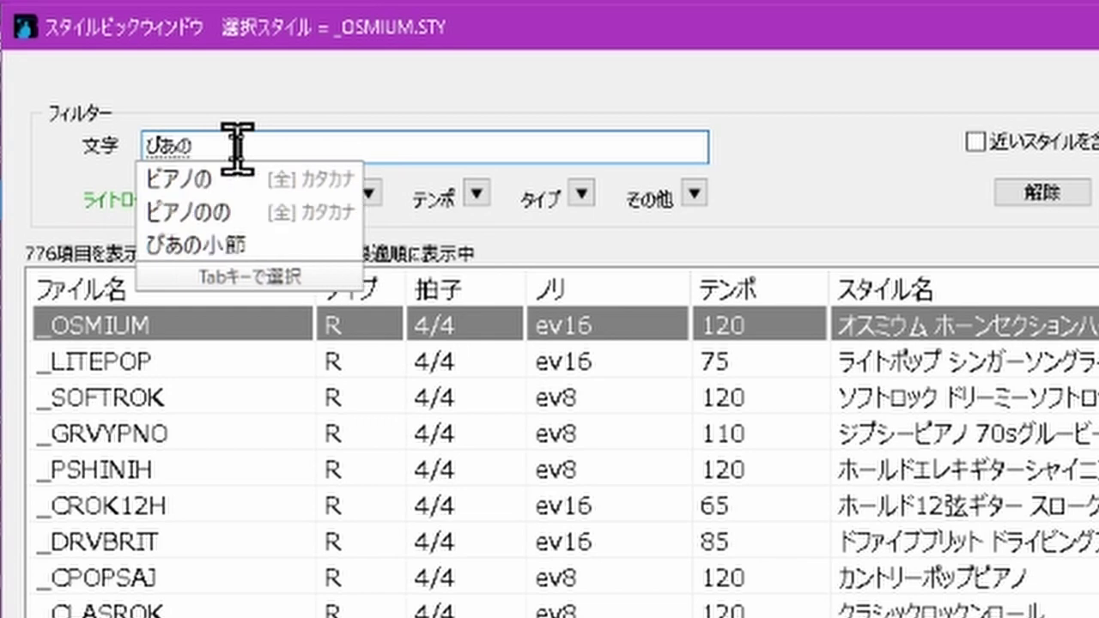
{"action": "key", "text": "space"}
{"action": "key", "text": "BackSpace"}
{"action": "key", "text": "BackSpace"}
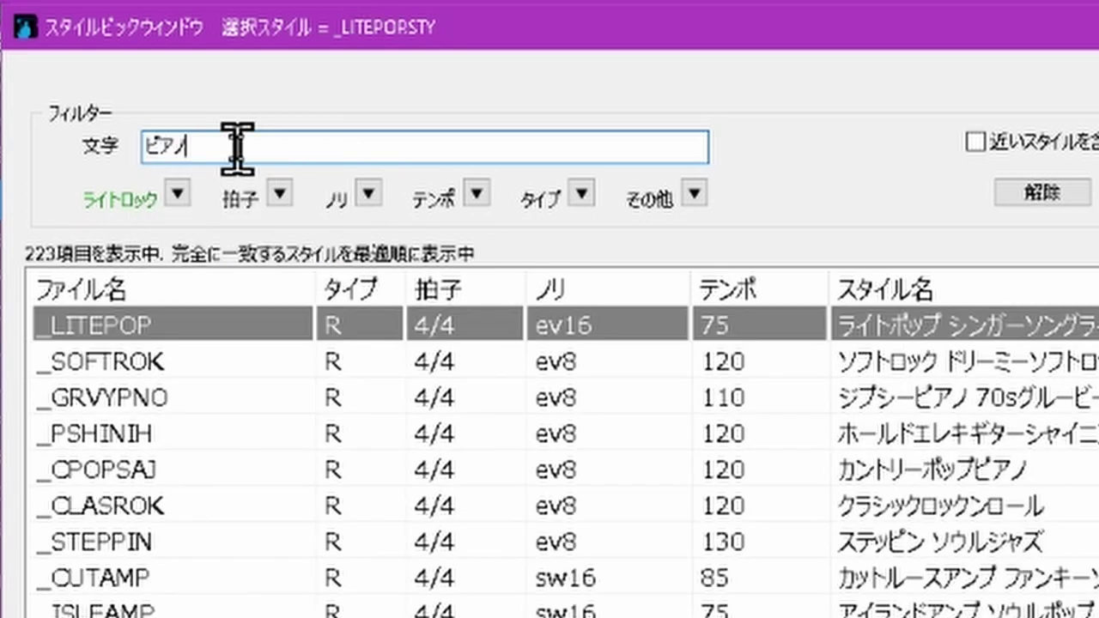
Step: Extend the text filter with a second keyword so it reads ピアノ,BASS
{"action": "key", "text": "Zenkaku_Hankaku"}
{"action": "key", "text": "Zenkaku_Hankaku"}
{"action": "type", "text": "BASS"}
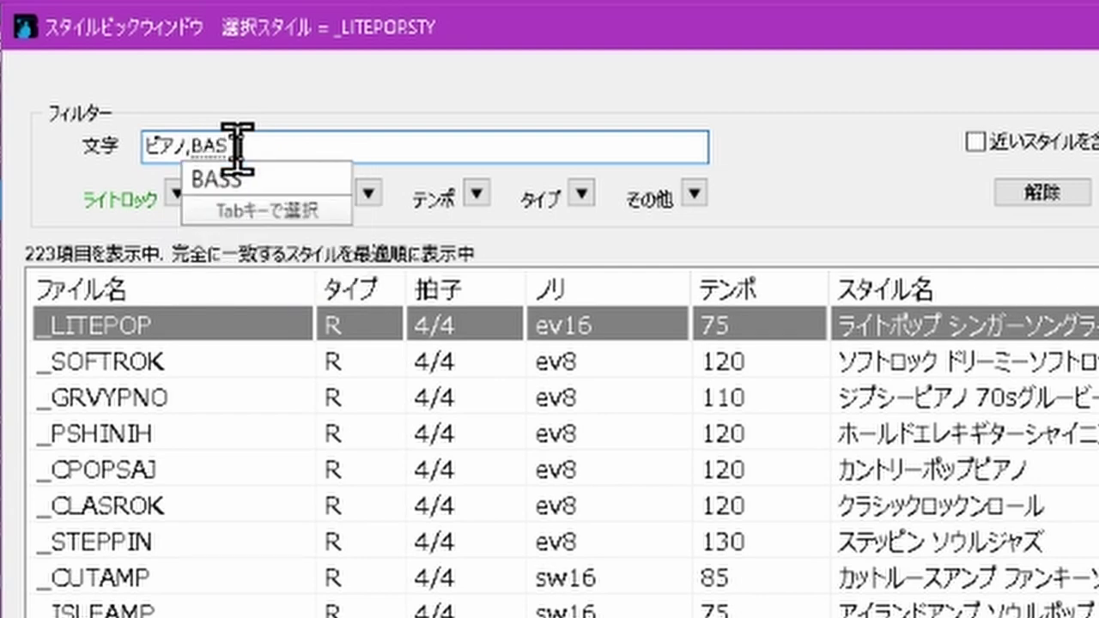
{"action": "key", "text": "BackSpace"}
{"action": "key", "text": "BackSpace"}
{"action": "key", "text": "BackSpace"}
{"action": "type", "text": "AS"}
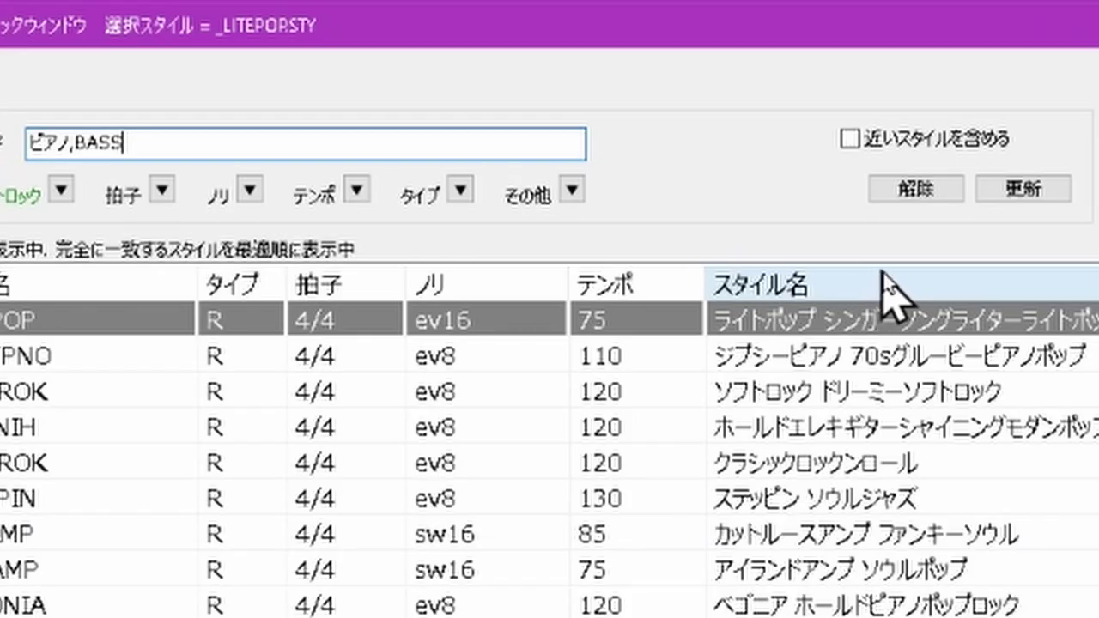
Step: Clear all style filters and look over the available style categories
{"action": "left_click", "coordinate": [911, 189]}
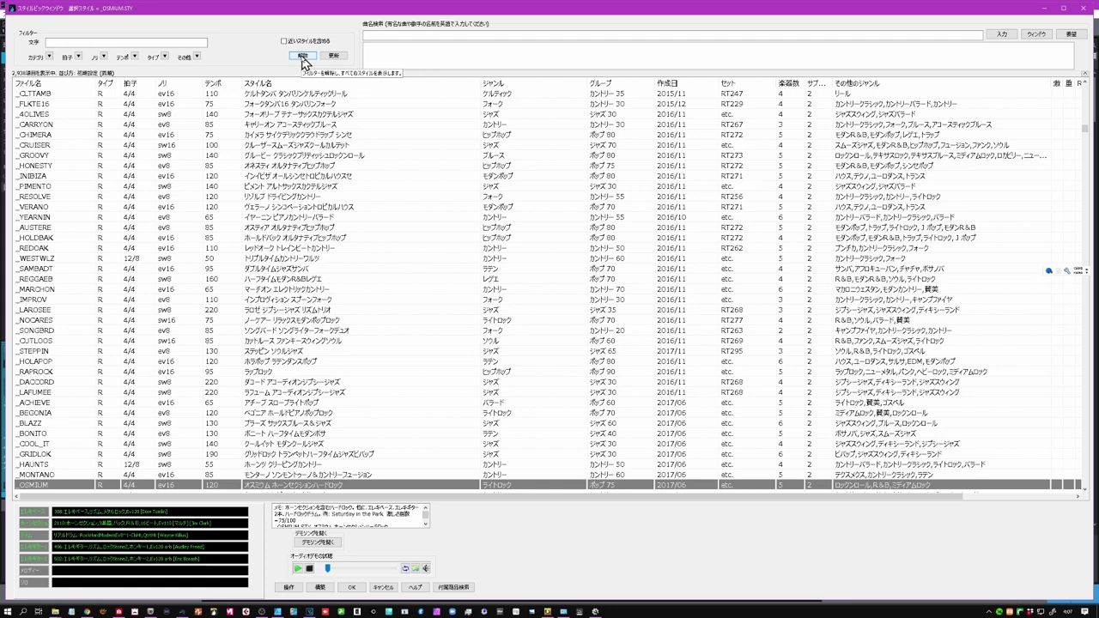
{"action": "left_click", "coordinate": [303, 56]}
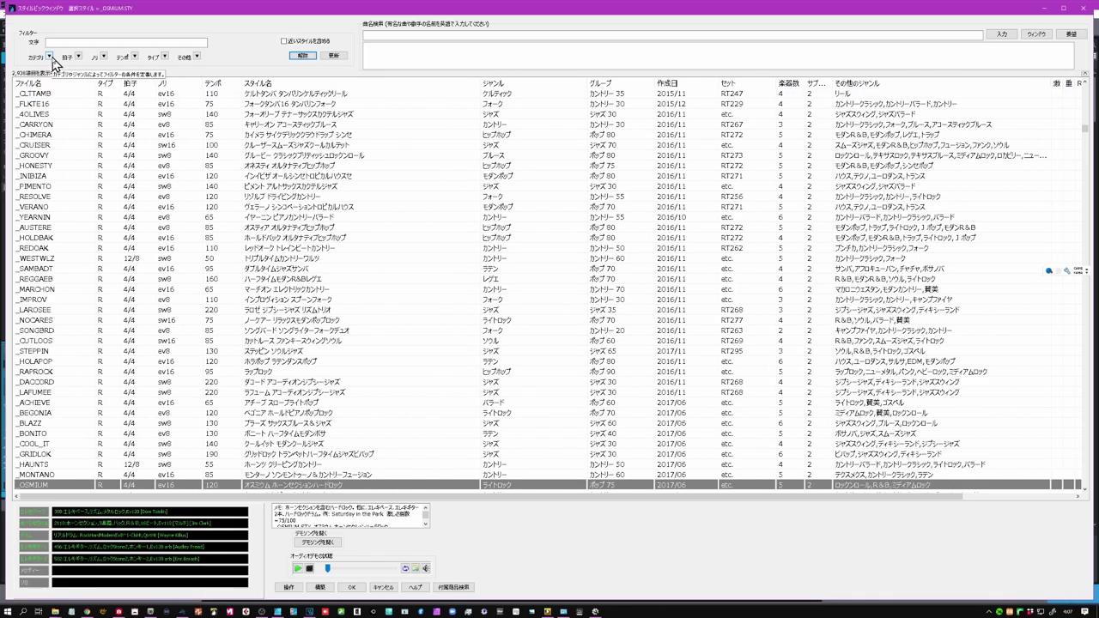
{"action": "left_click", "coordinate": [50, 57]}
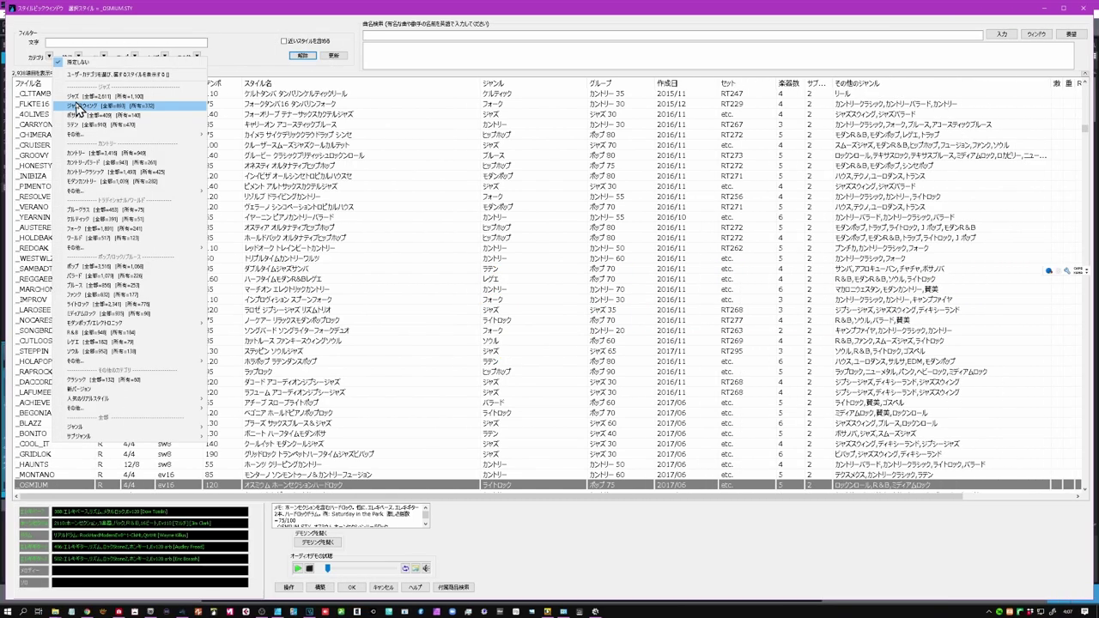
{"action": "left_click", "coordinate": [141, 63]}
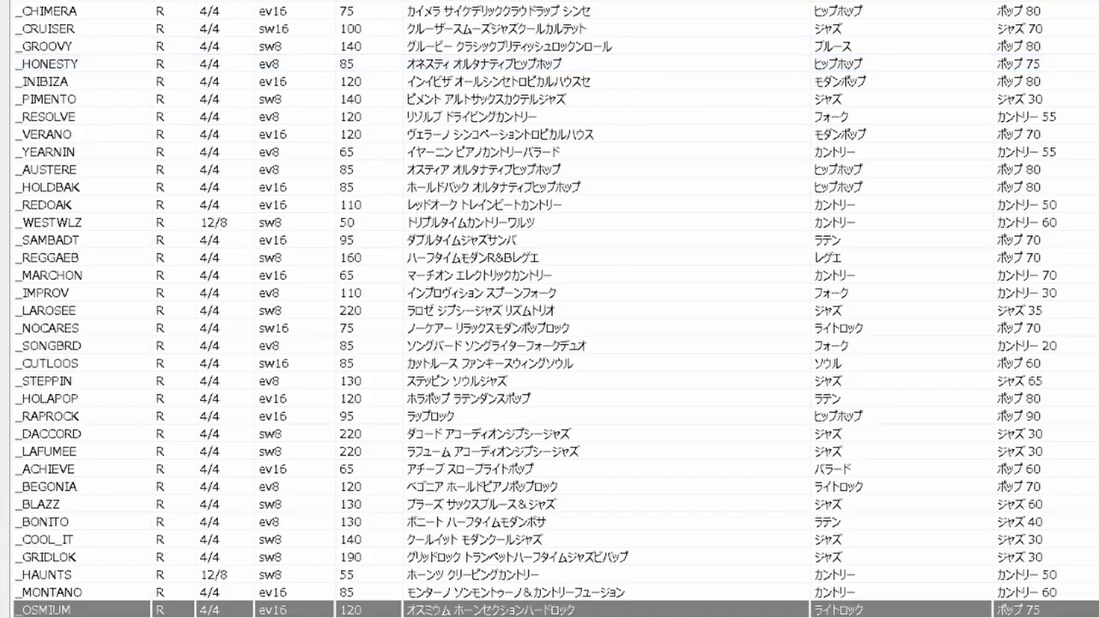
Step: Browse the full style list sorted by tempo (テンポ), and re-sort it by feel (ノリ)
{"action": "scroll", "coordinate": [550, 309], "scroll_direction": "down", "scroll_amount": 20}
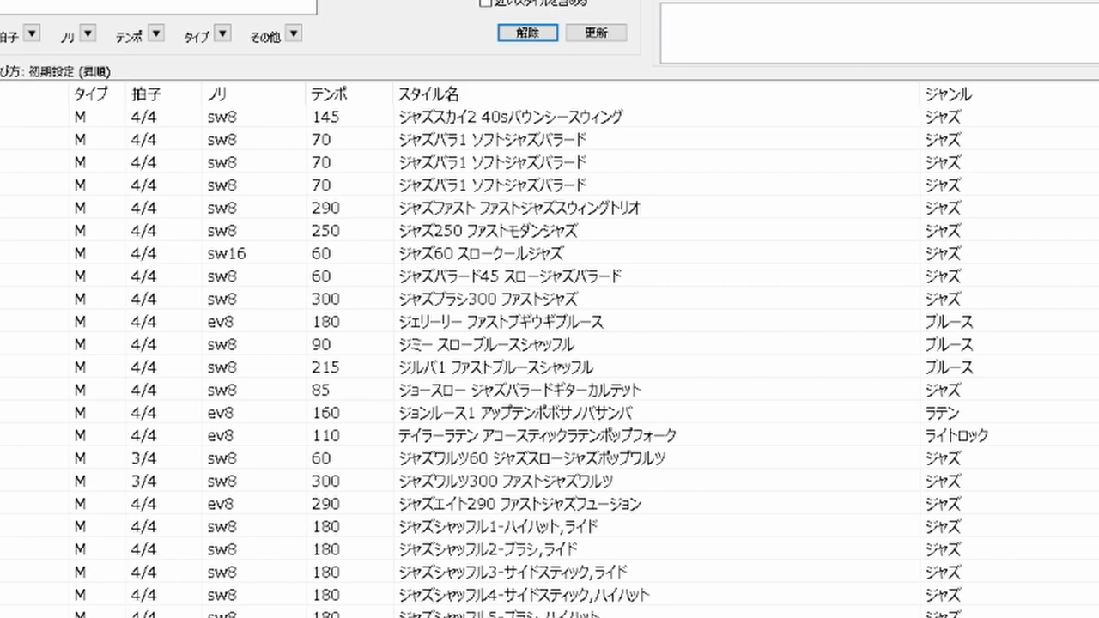
{"action": "scroll", "coordinate": [549, 350], "scroll_direction": "down", "scroll_amount": 20}
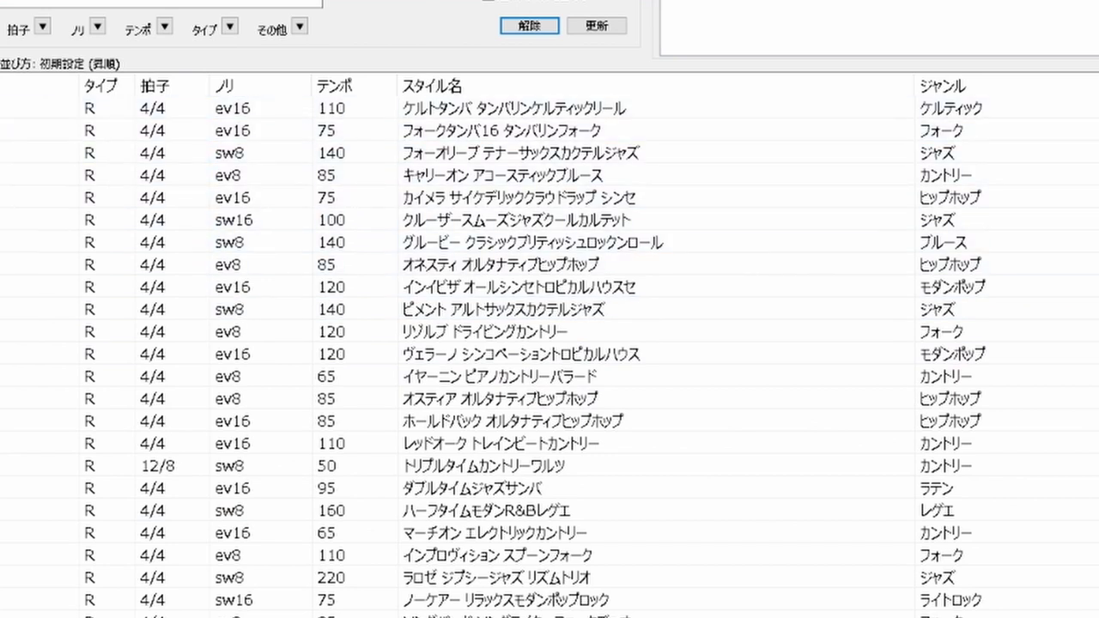
{"action": "left_click", "coordinate": [375, 108]}
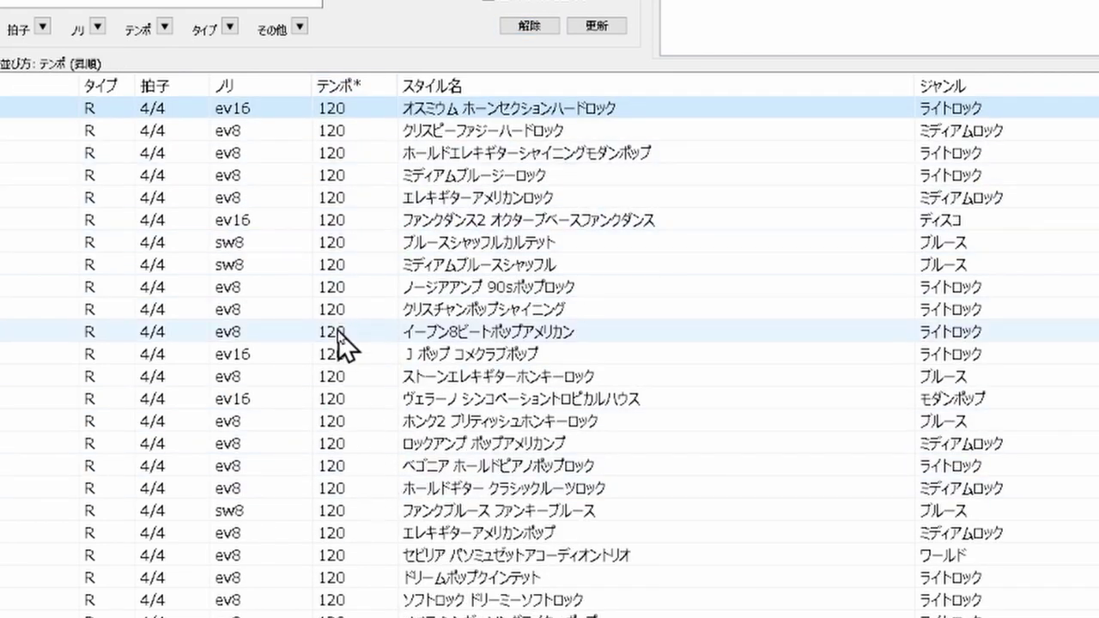
{"action": "scroll", "coordinate": [337, 291], "scroll_direction": "down", "scroll_amount": 20}
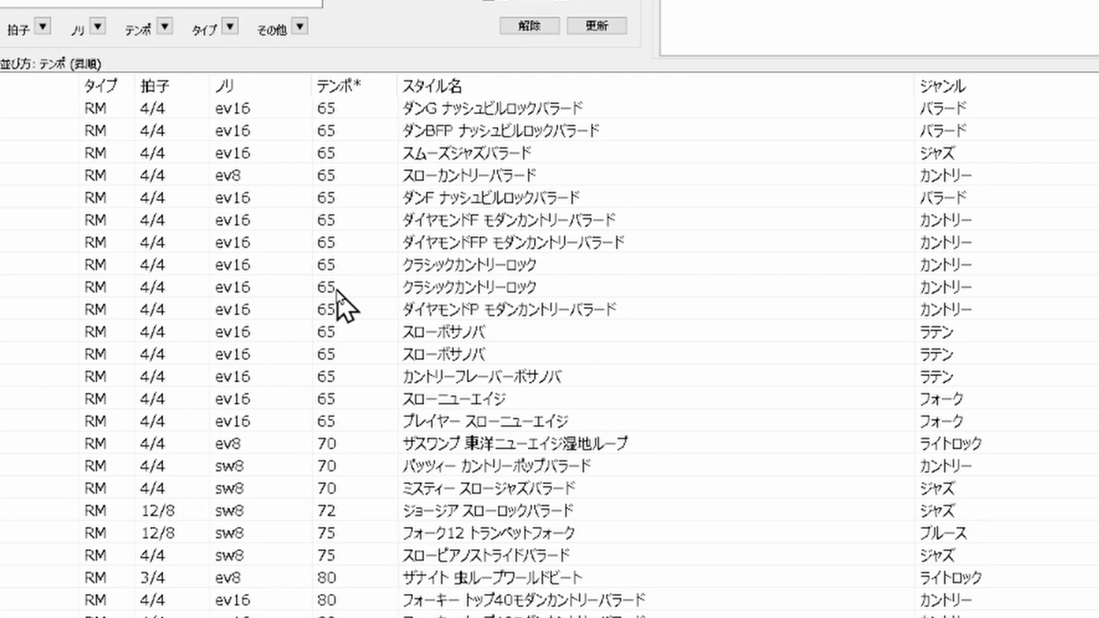
{"action": "left_click", "coordinate": [258, 86]}
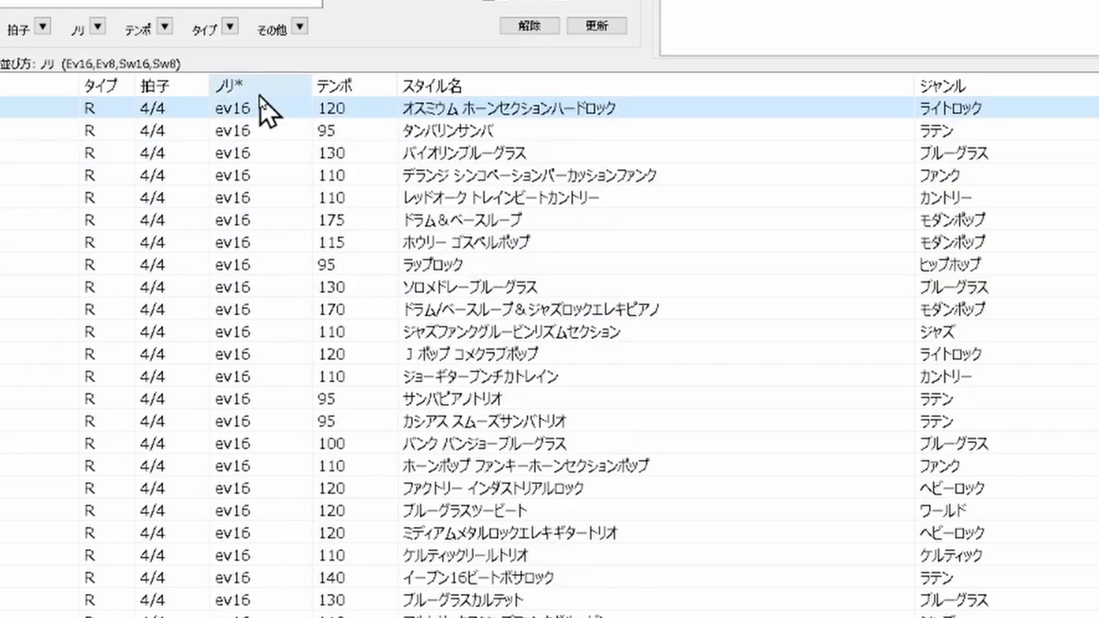
{"action": "scroll", "coordinate": [260, 96], "scroll_direction": "down", "scroll_amount": 20}
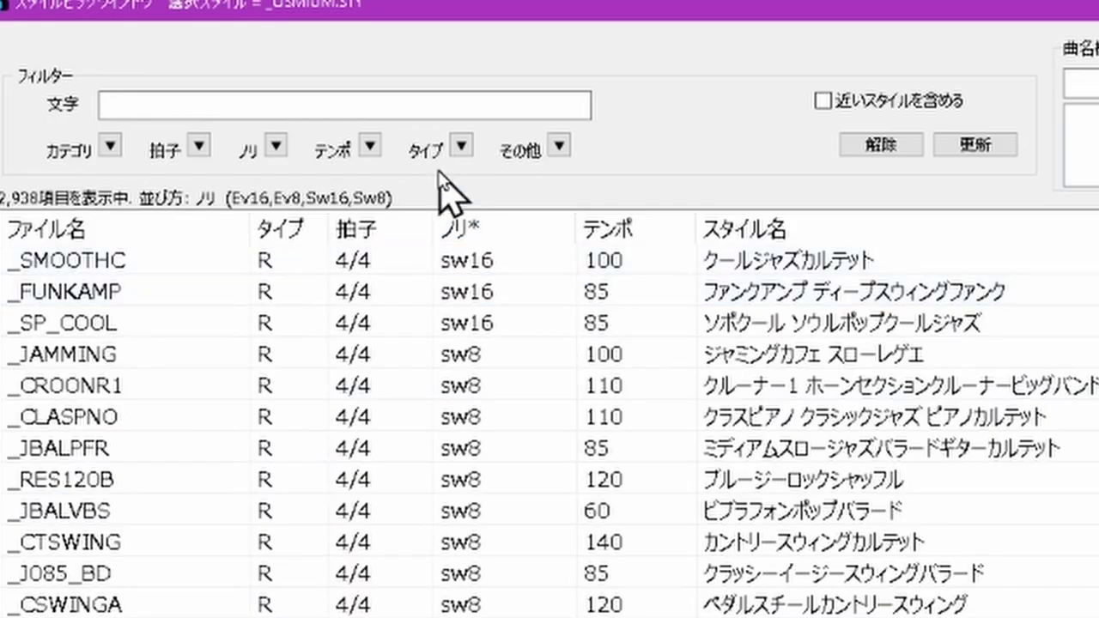
Step: Filter the full style list by the text バラード
{"action": "left_click", "coordinate": [424, 106]}
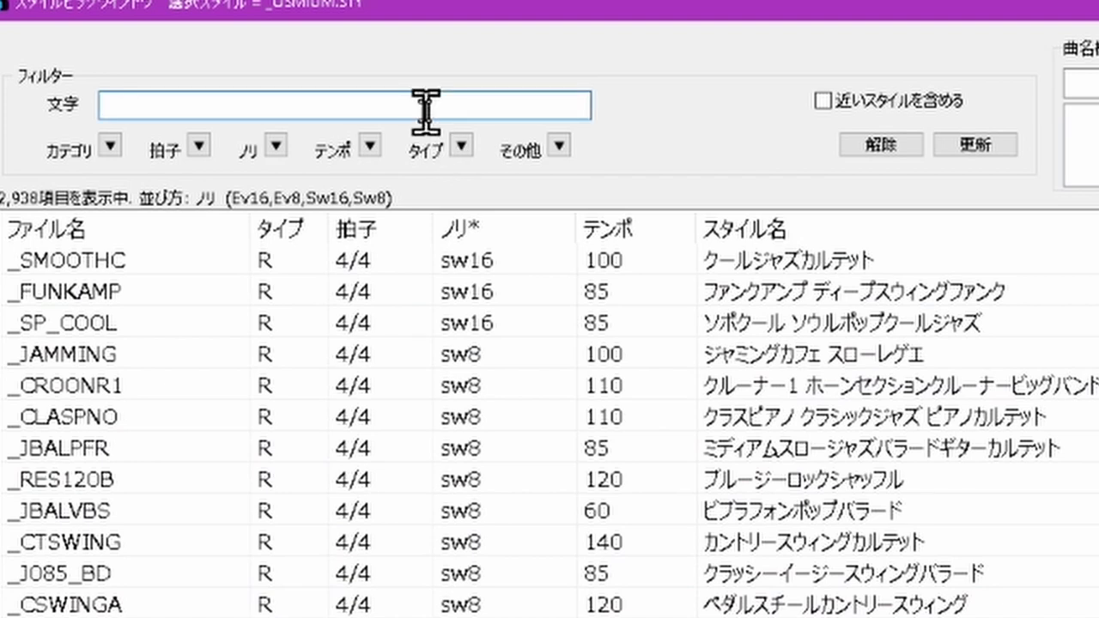
{"action": "type", "text": "ばらーど"}
{"action": "key", "text": "space"}
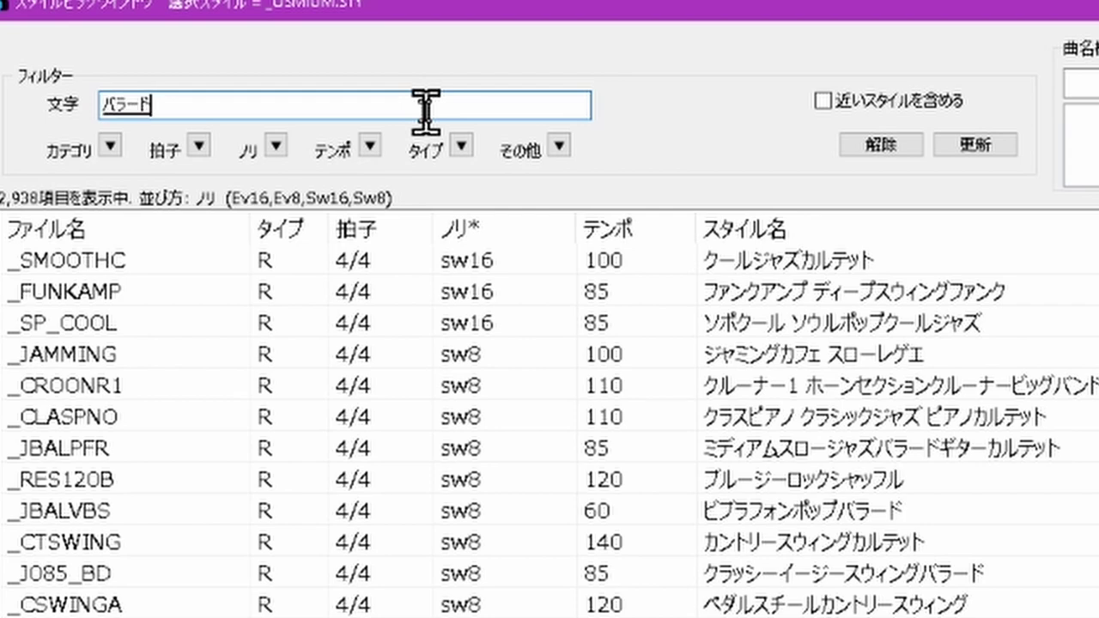
{"action": "key", "text": "Return"}
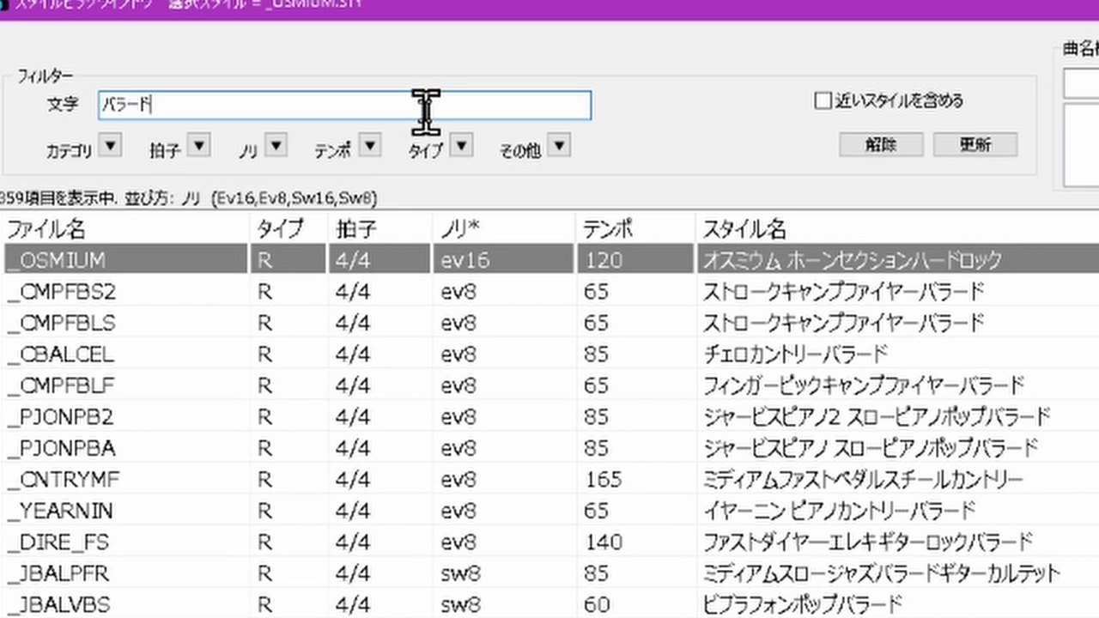
Step: Add ロック as a second comma-separated keyword so the text filter reads バラード,ロック
{"action": "type", "text": "、"}
{"action": "key", "text": "BackSpace"}
{"action": "key", "text": "Zenkaku_Hankaku"}
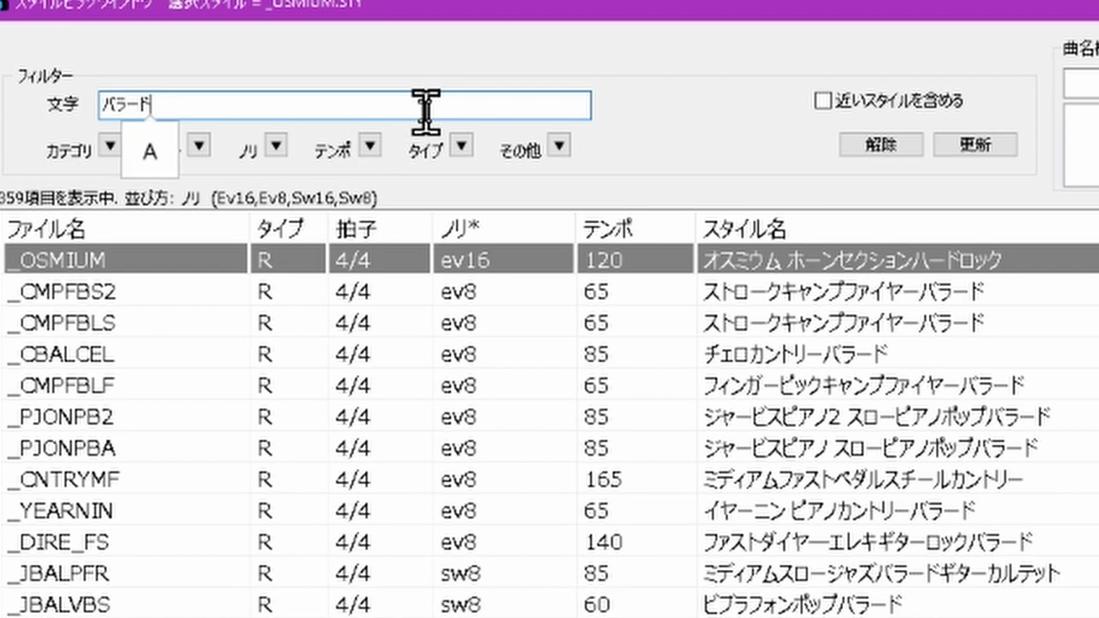
{"action": "type", "text": ","}
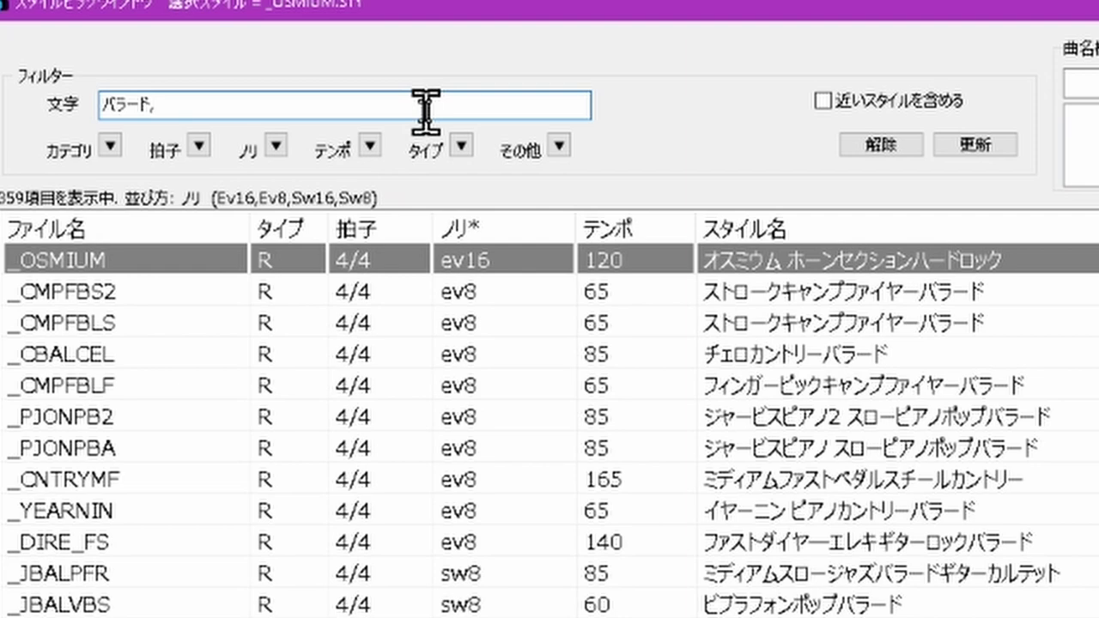
{"action": "type", "text": "ro"}
{"action": "key", "text": "BackSpace"}
{"action": "key", "text": "BackSpace"}
{"action": "key", "text": "Zenkaku_Hankaku"}
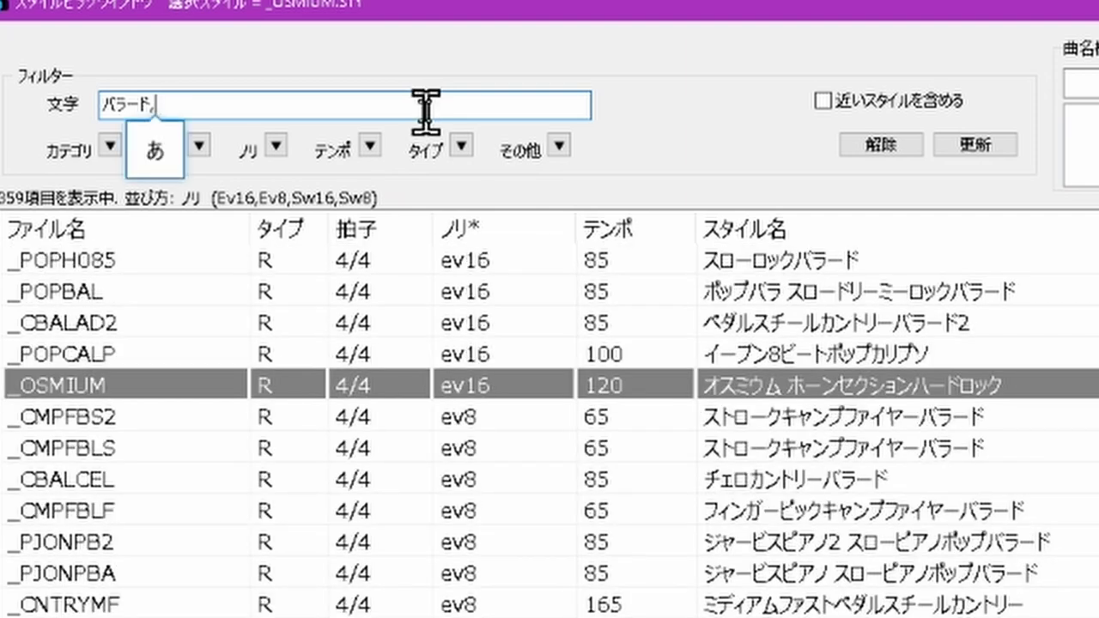
{"action": "type", "text": "rokku"}
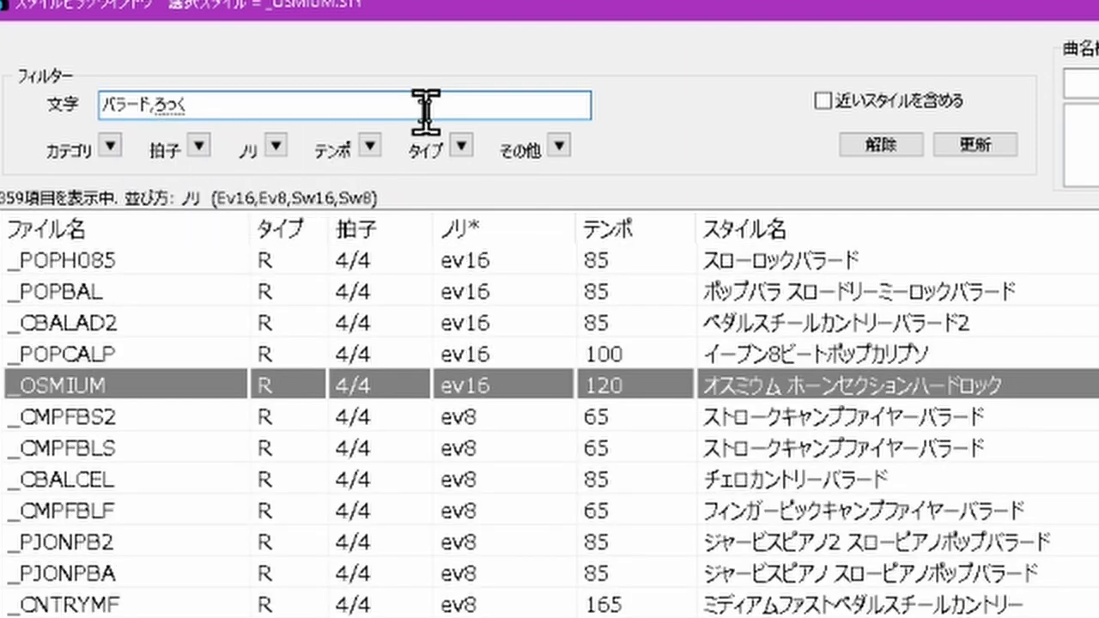
{"action": "key", "text": "space"}
{"action": "key", "text": "Return"}
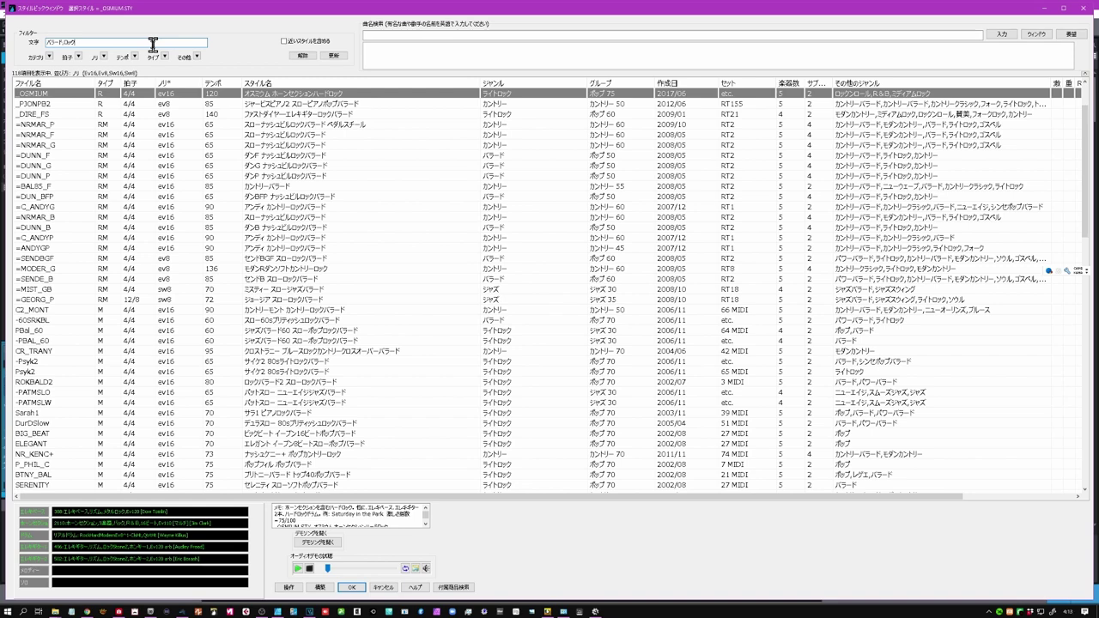
Step: Audition the =DUNN_B, =MODER_G and =GEORG_P style demos, and load =GEORG_P (ジョージア スローロックバラード) into the song
{"action": "left_click", "coordinate": [276, 234]}
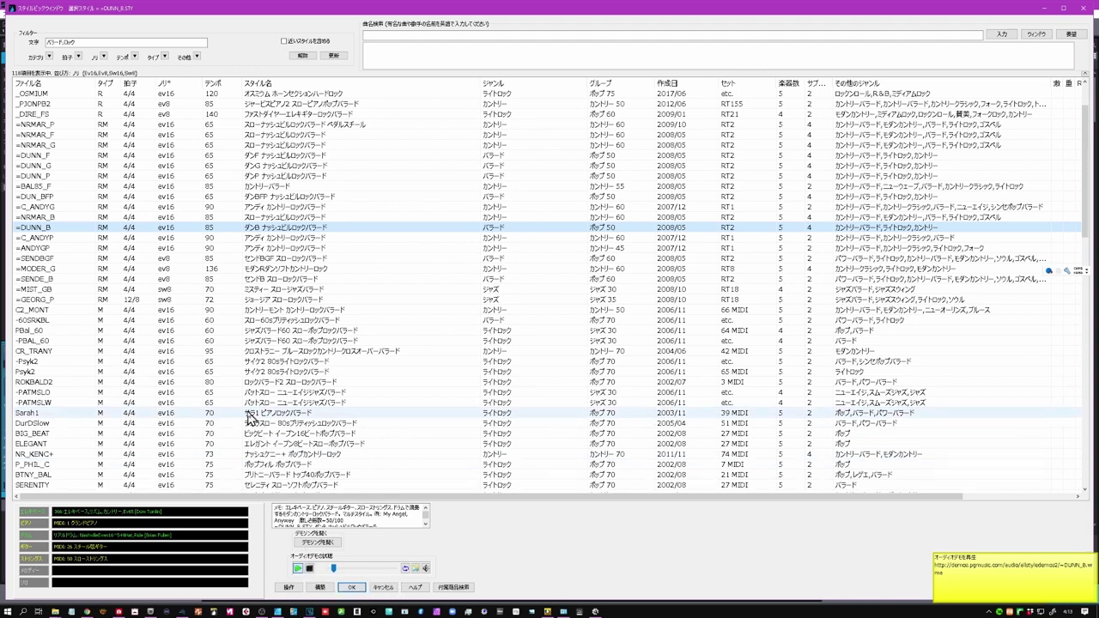
{"action": "left_click", "coordinate": [243, 273]}
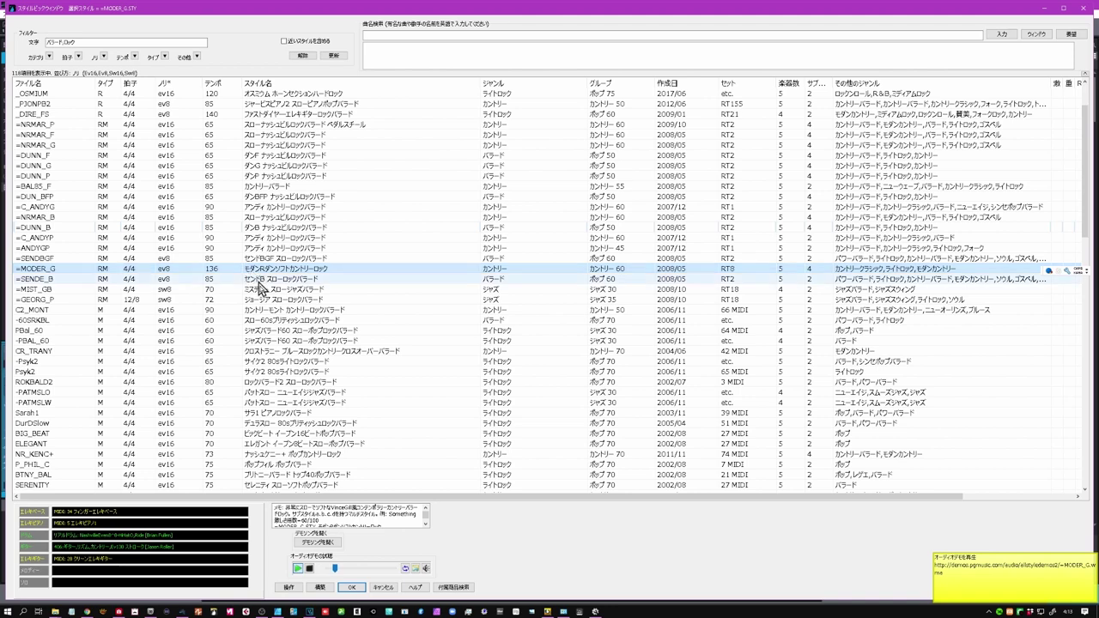
{"action": "left_click", "coordinate": [260, 301]}
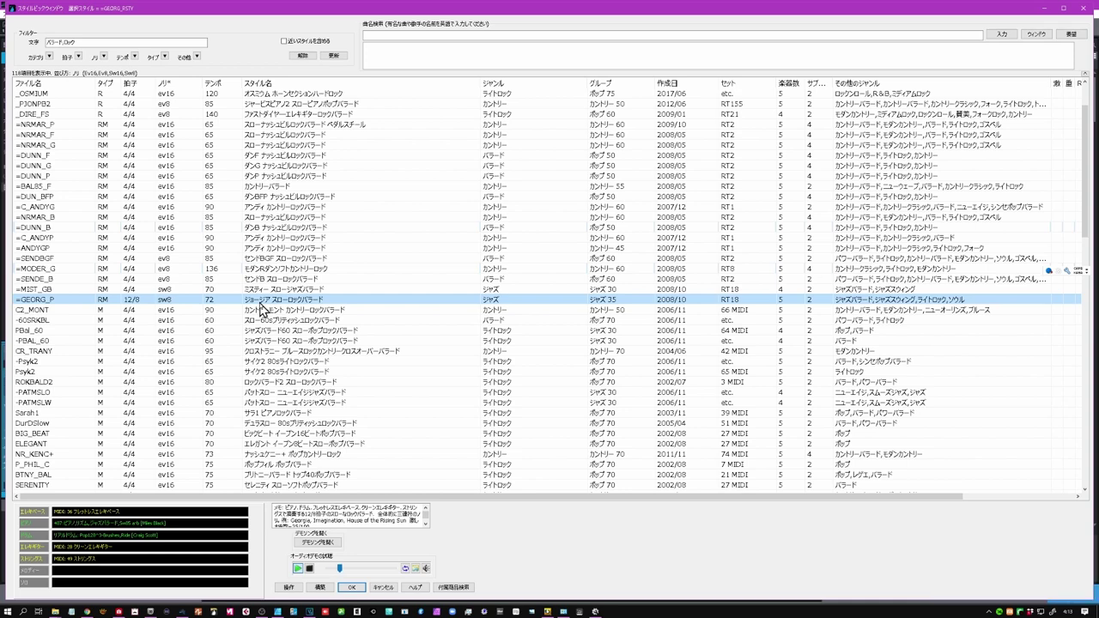
{"action": "left_click", "coordinate": [309, 569]}
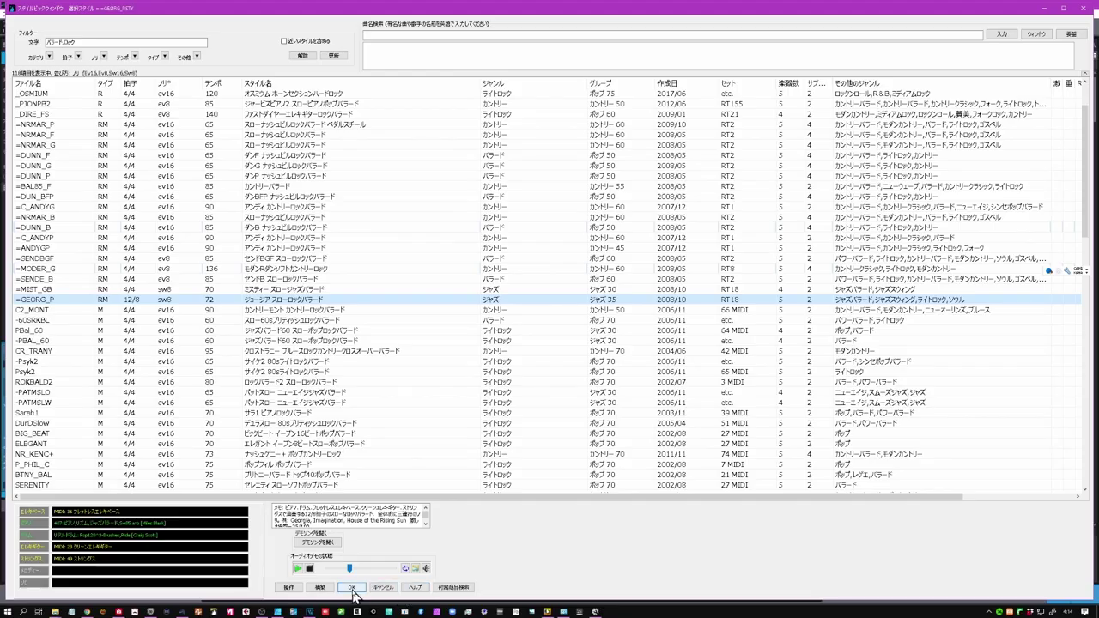
{"action": "left_click", "coordinate": [352, 588]}
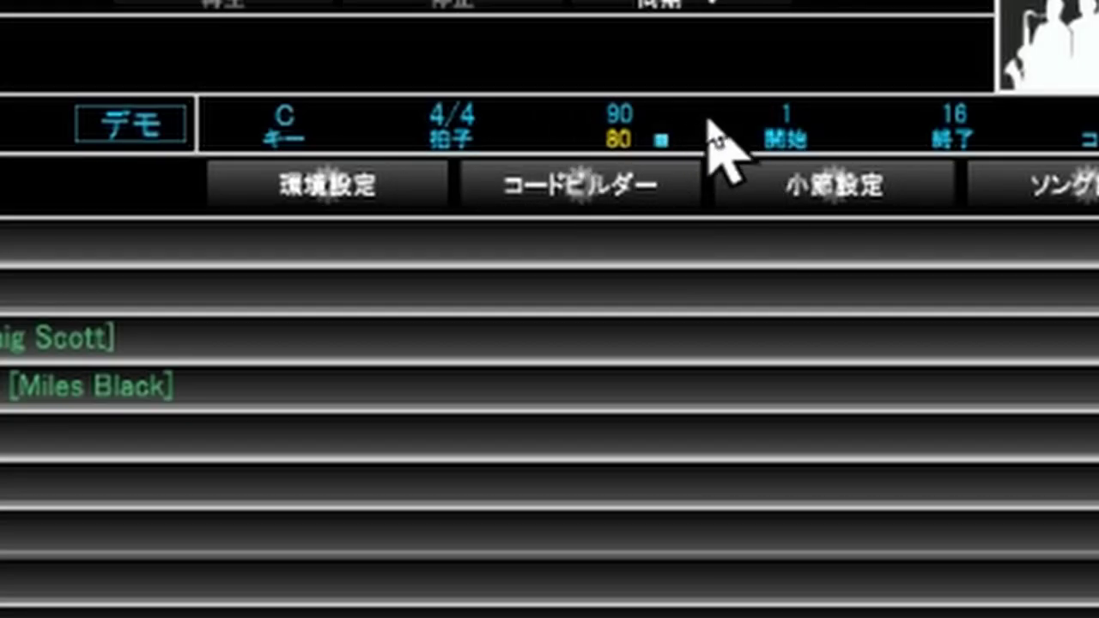
Step: Set the song tempo to 80
{"action": "left_click", "coordinate": [619, 112]}
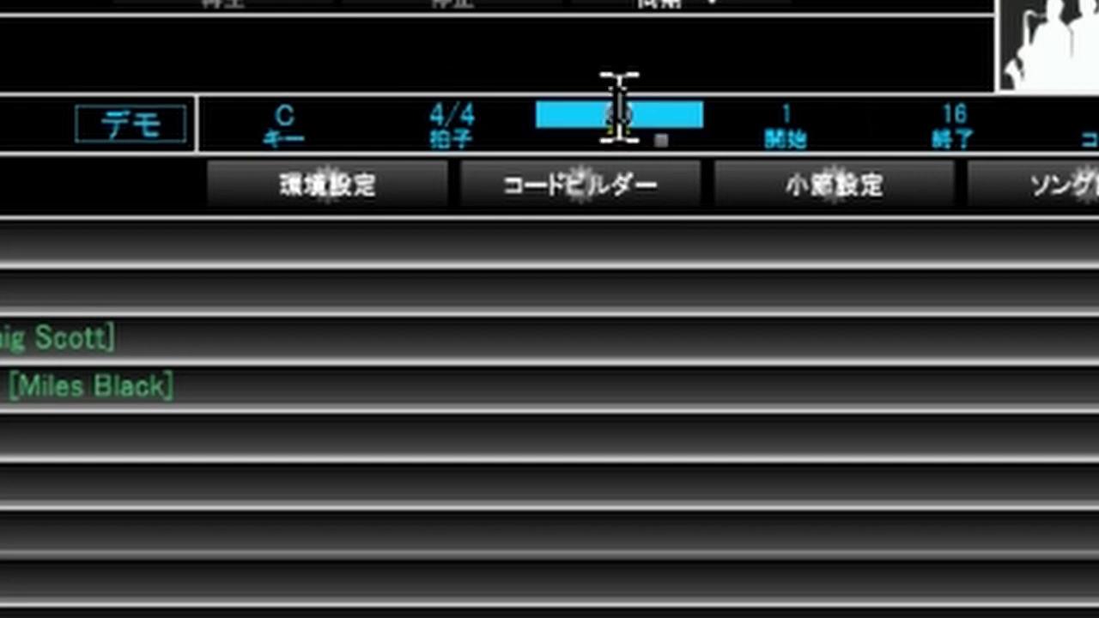
{"action": "type", "text": "80"}
{"action": "key", "text": "Return"}
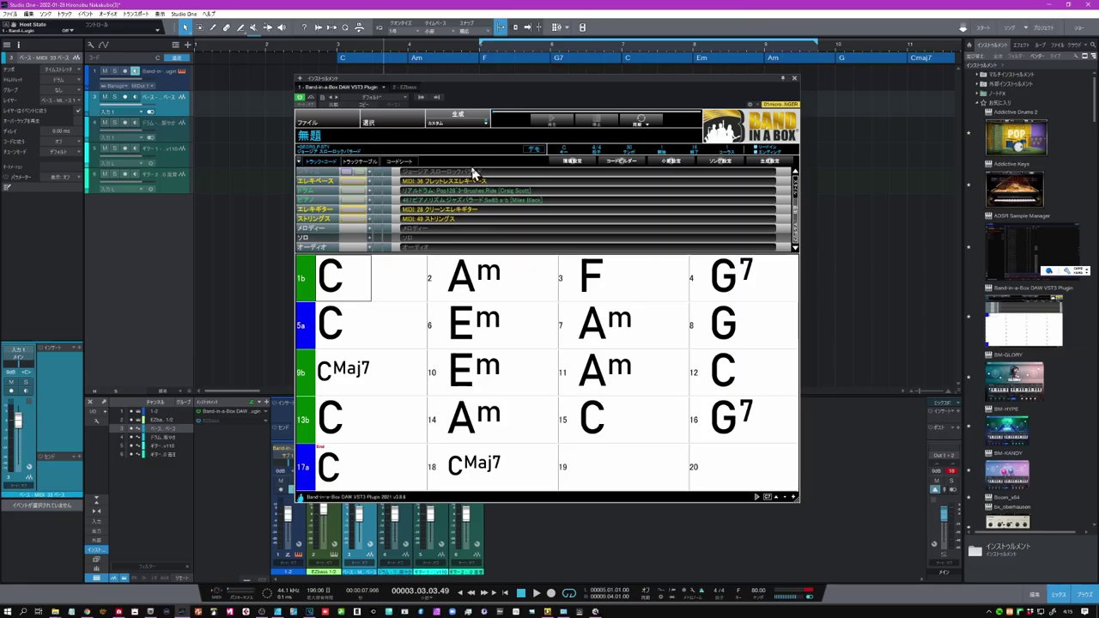
Step: Review the general, track generation and DAW settings in the Band-in-a-Box preferences, and close them
{"action": "left_click", "coordinate": [569, 162]}
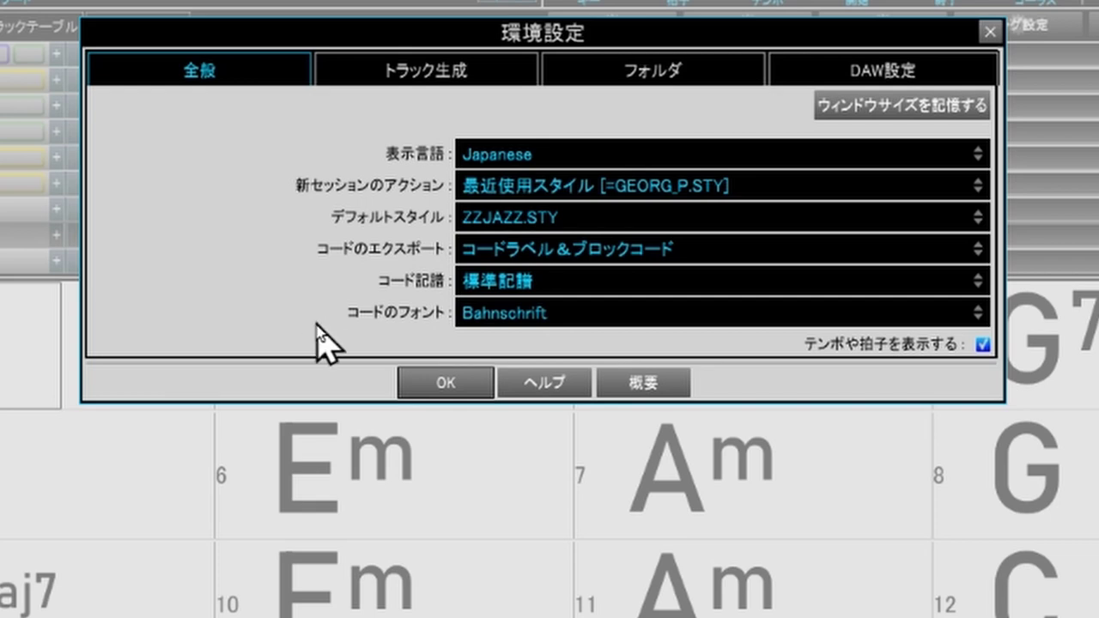
{"action": "left_click", "coordinate": [421, 79]}
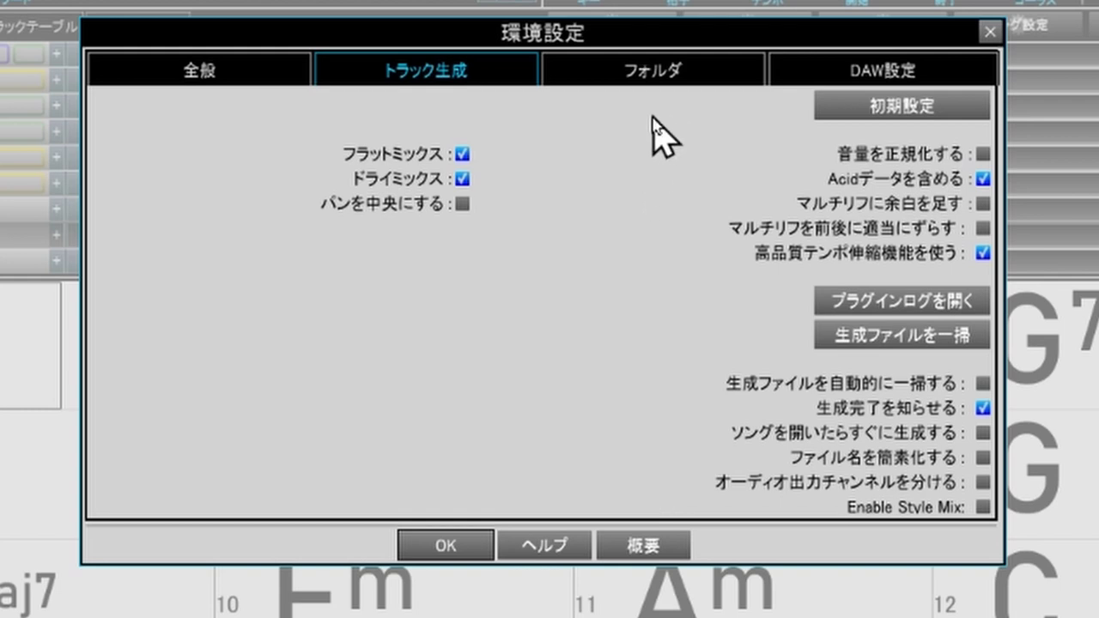
{"action": "left_click", "coordinate": [874, 84]}
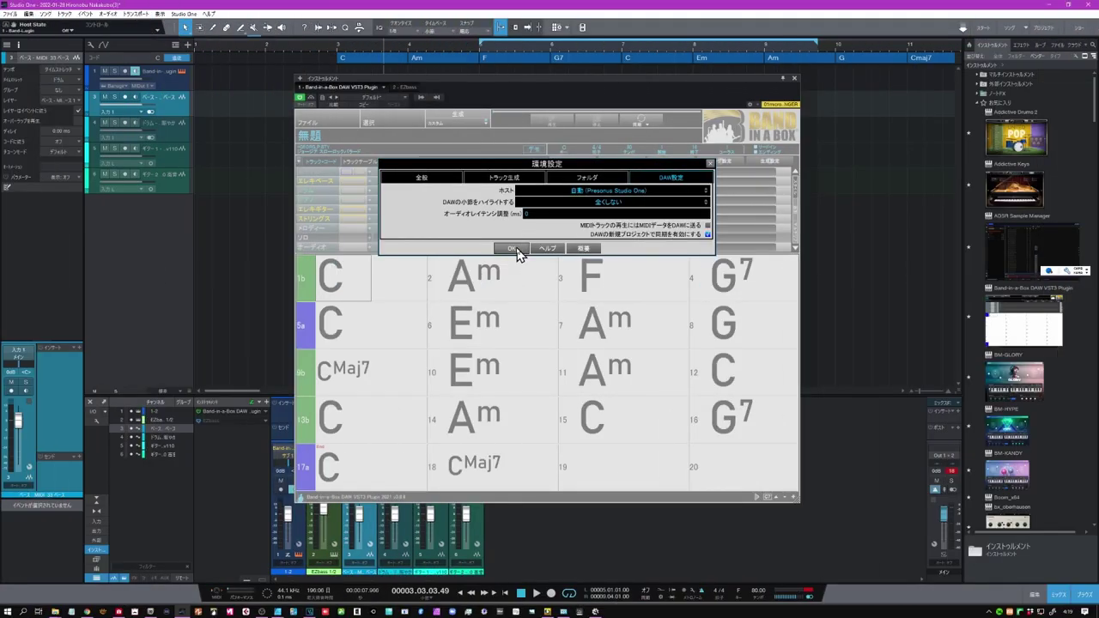
{"action": "left_click", "coordinate": [512, 249]}
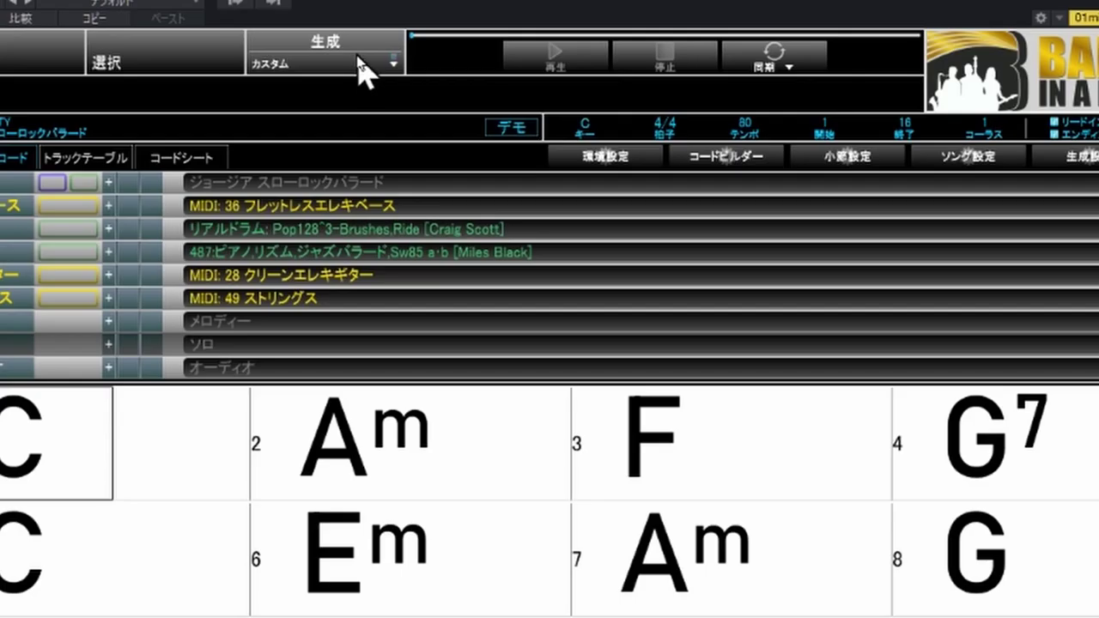
Step: Generate all style tracks and place them as new tracks below the existing ones at the start of the Studio One arrangement
{"action": "left_click", "coordinate": [368, 73]}
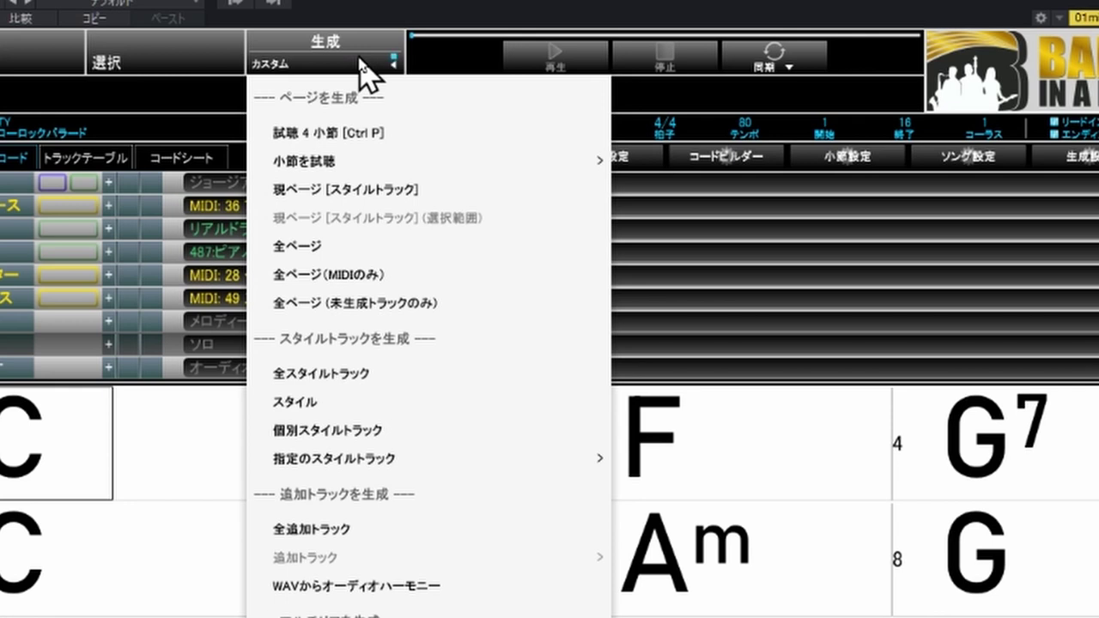
{"action": "left_click", "coordinate": [365, 391]}
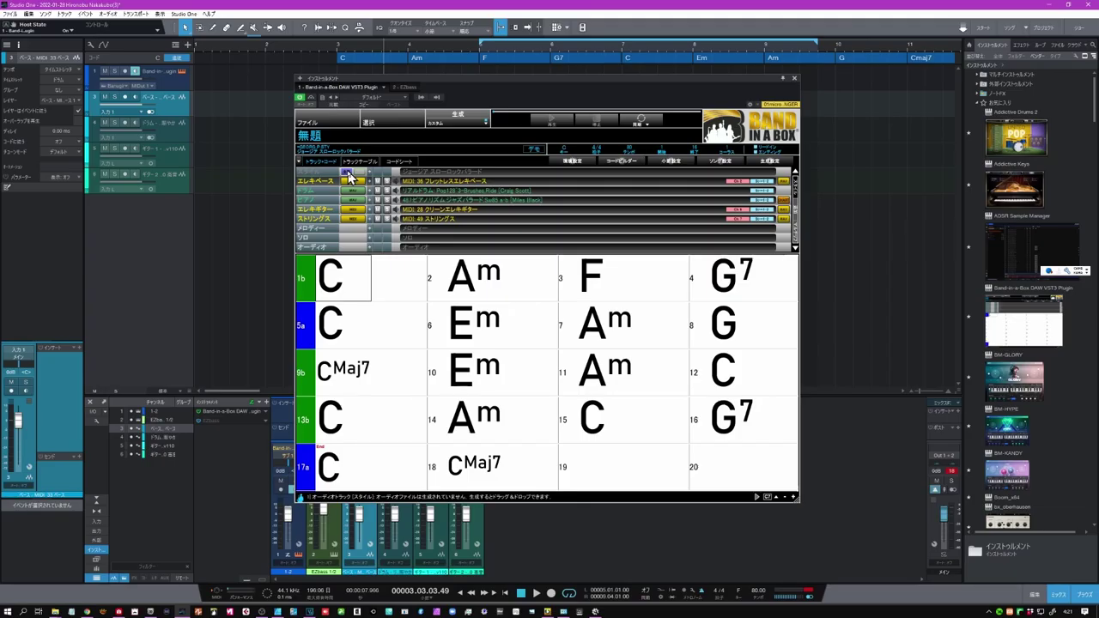
{"action": "left_click_drag", "start_coordinate": [349, 176], "coordinate": [207, 230]}
{"action": "left_click", "coordinate": [795, 78]}
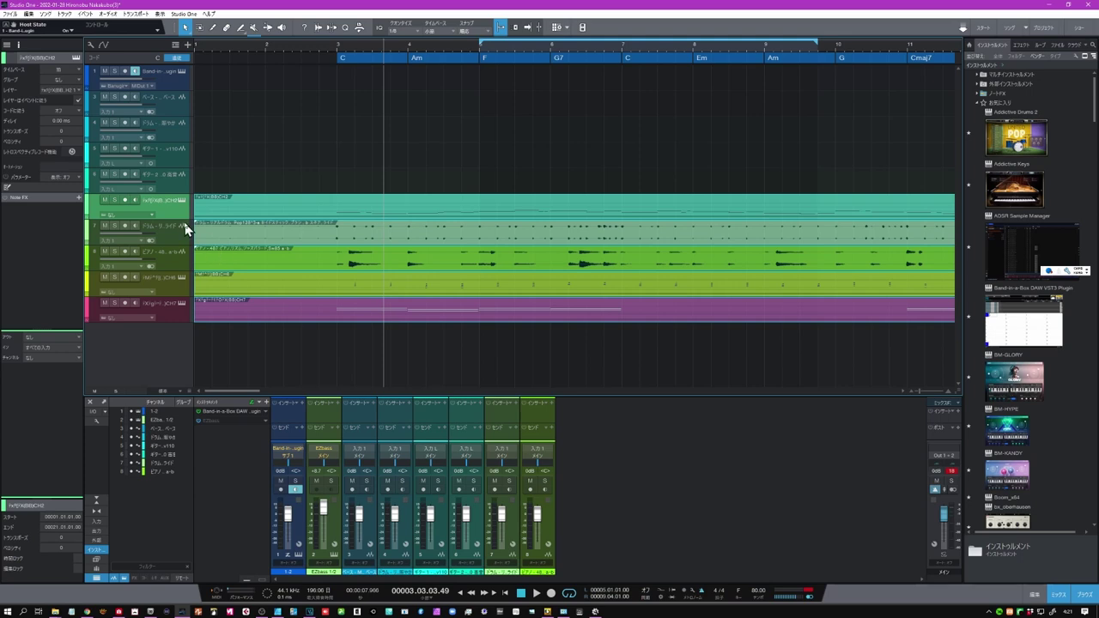
Step: Transfer the chord sheet from the Band-in-a-Box plug-in to a new MIDI track below the others and open its event in the note editor
{"action": "left_click", "coordinate": [182, 201]}
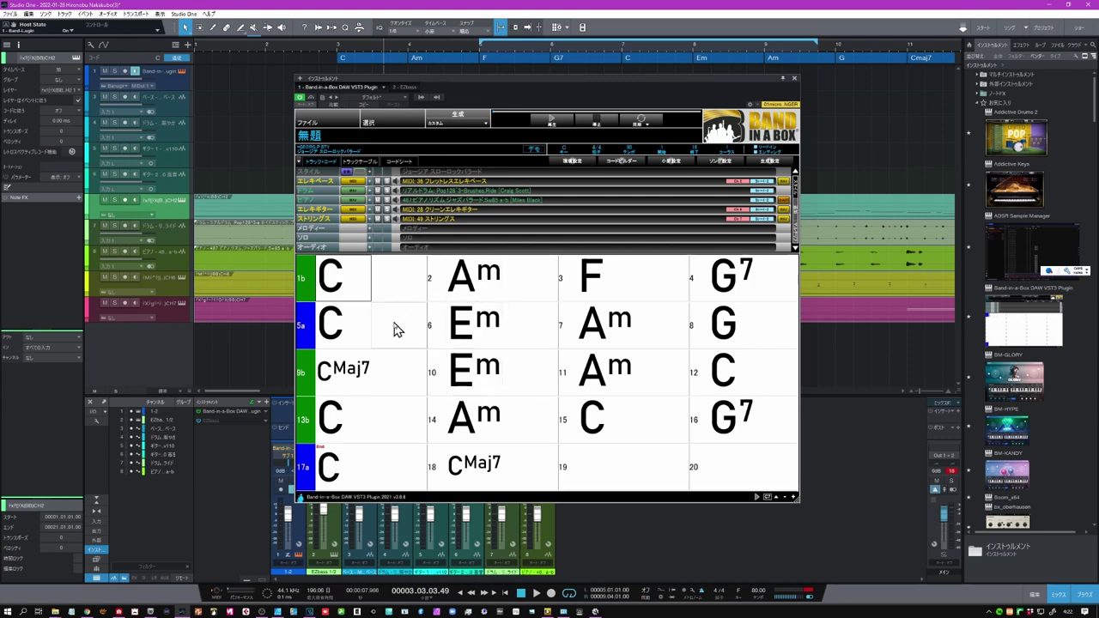
{"action": "left_click", "coordinate": [367, 291]}
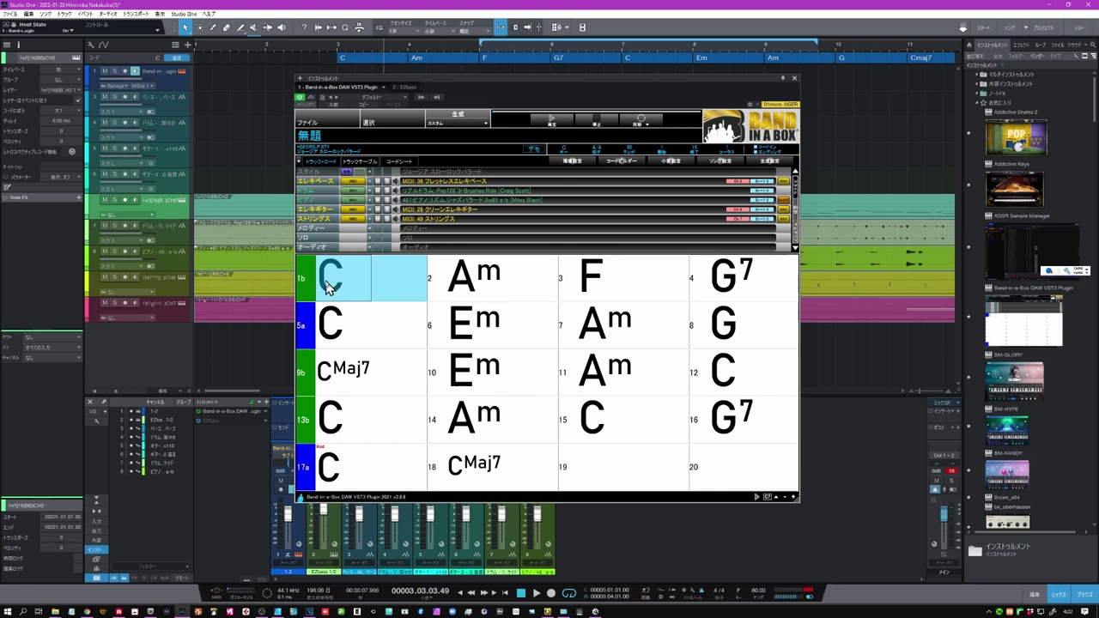
{"action": "left_click_drag", "start_coordinate": [351, 289], "coordinate": [199, 365]}
{"action": "key", "text": "Escape"}
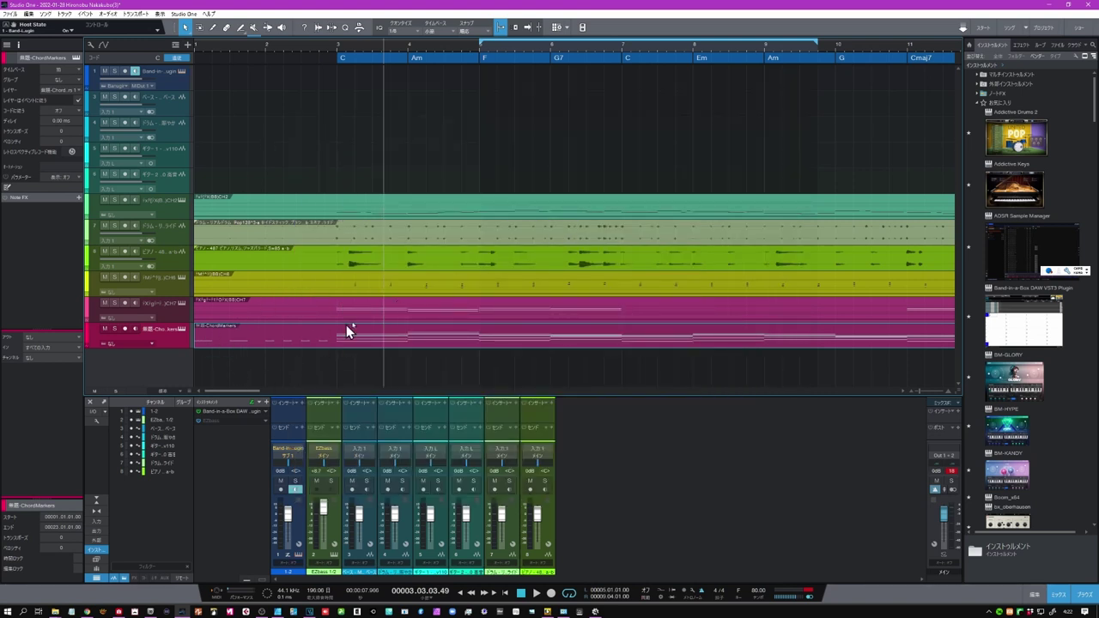
{"action": "double_click", "coordinate": [389, 337]}
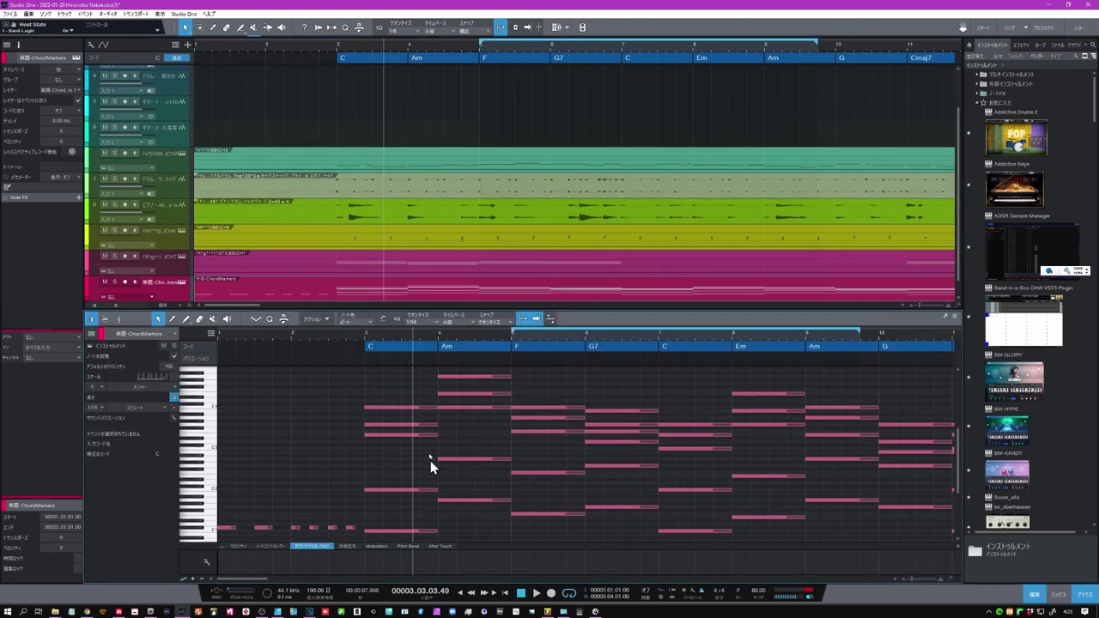
Step: Delete the ChordMarkers event and export the Band-in-a-Box chords as MIDI onto the same track from bar 1
{"action": "left_click", "coordinate": [309, 287]}
{"action": "key", "text": "Delete"}
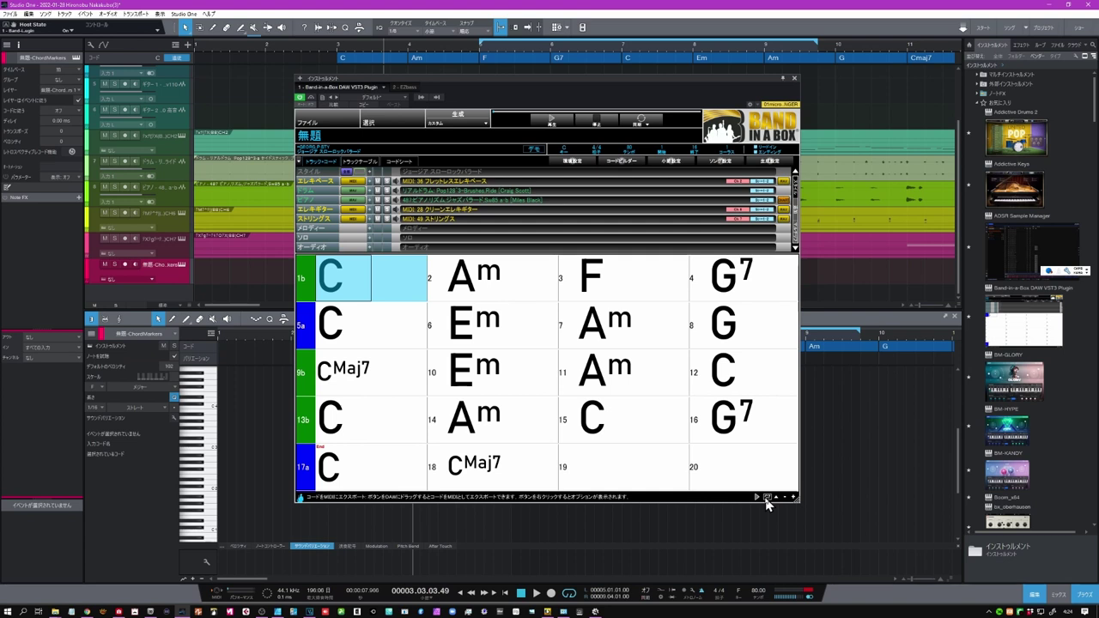
{"action": "left_click_drag", "start_coordinate": [768, 503], "coordinate": [215, 290]}
{"action": "left_click", "coordinate": [794, 78]}
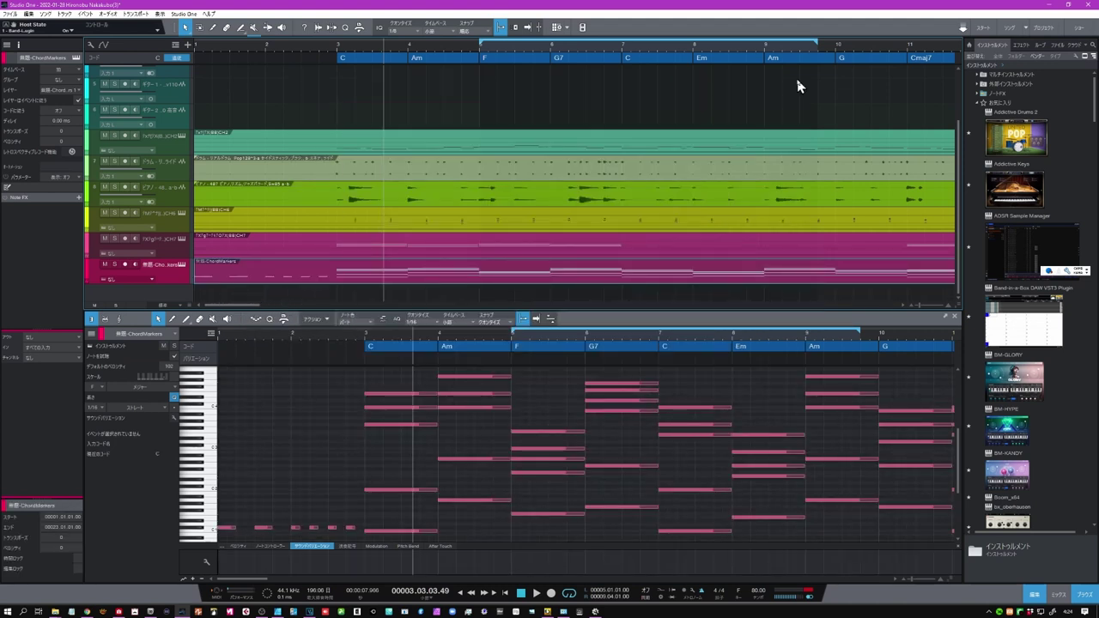